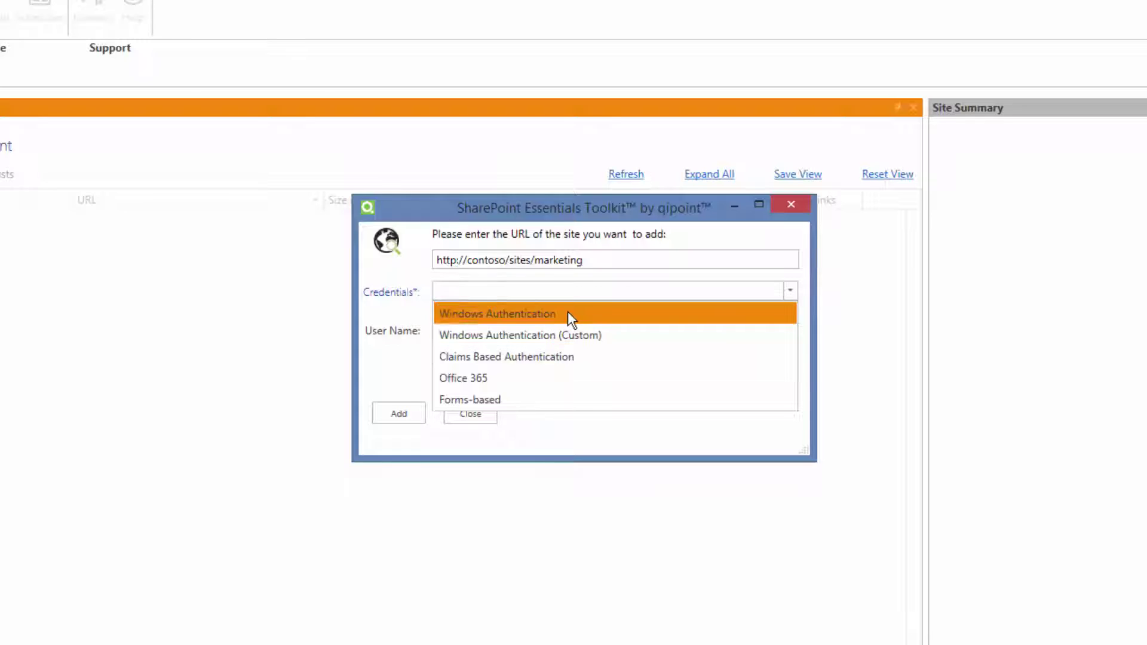
click(567, 313)
click(411, 415)
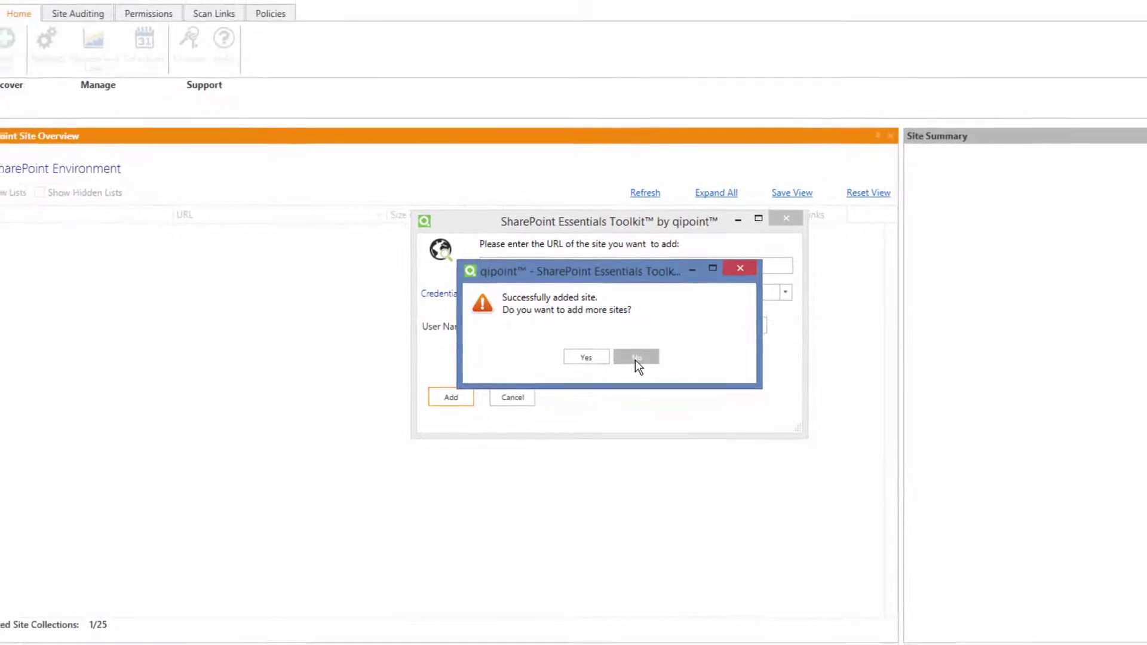
click(628, 361)
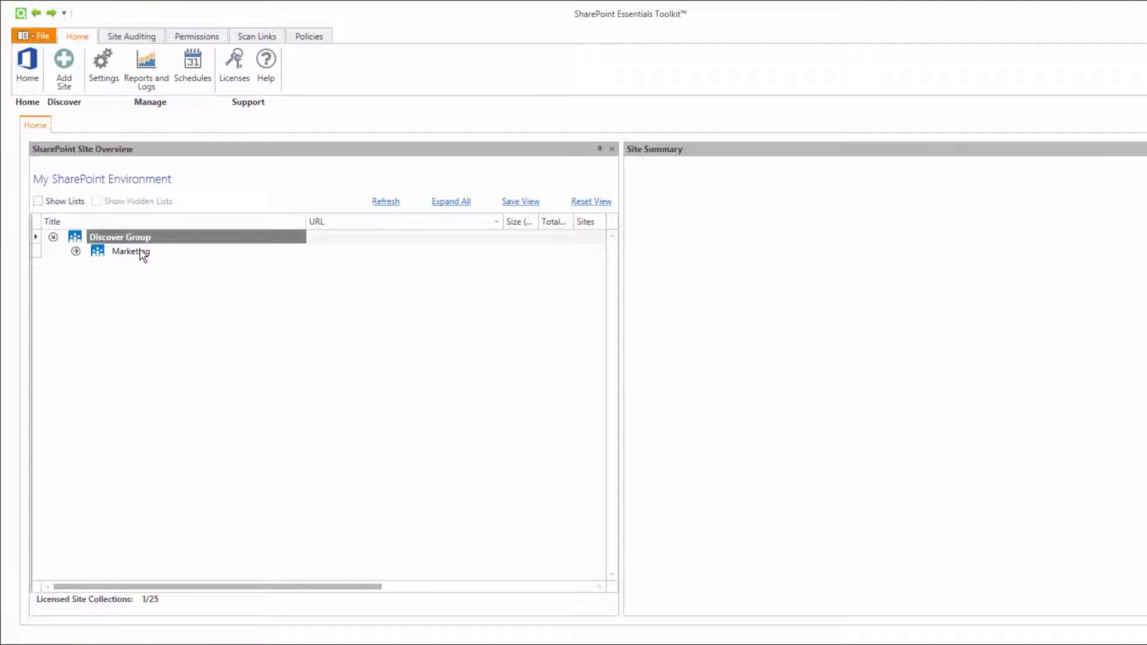
click(76, 252)
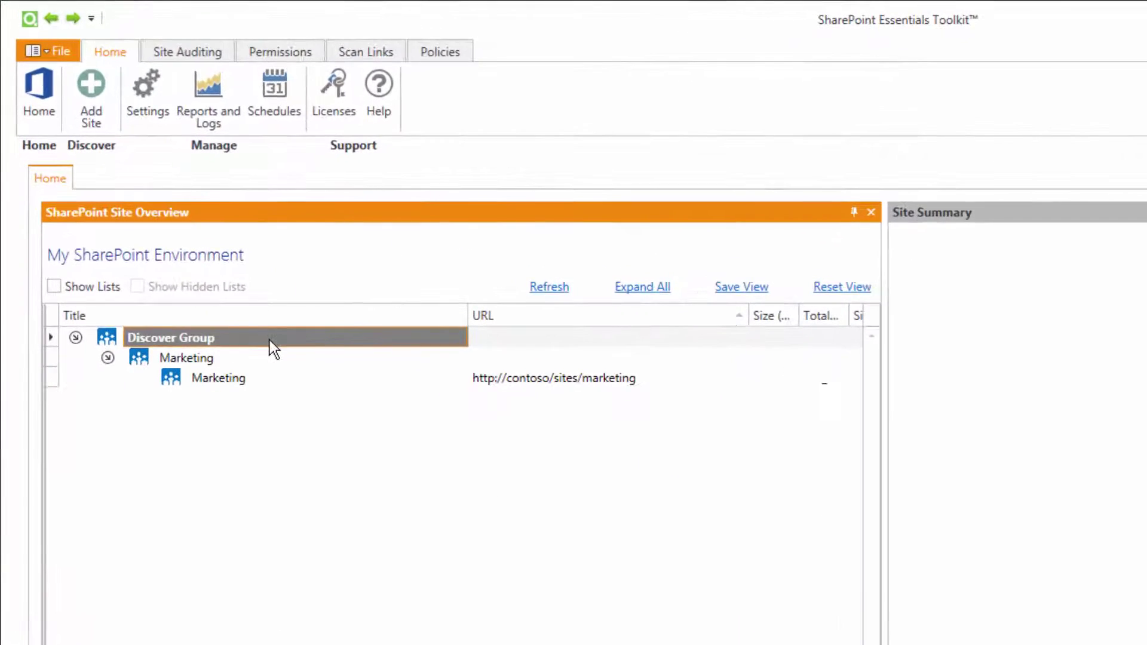
Step: Rename the Discover Group to "SP2013 - PRODUCTION" and give it the blue SharePoint "S" icon with the arrow shape
right_click(238, 302)
click(288, 358)
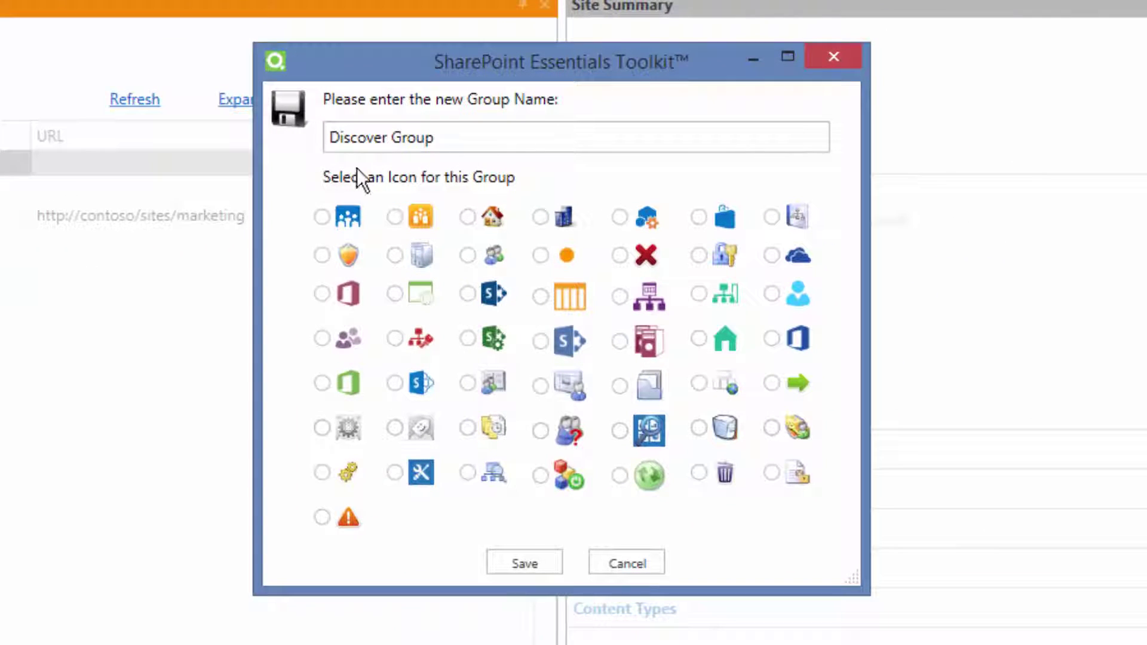
key(Tab)
key(shift+End)
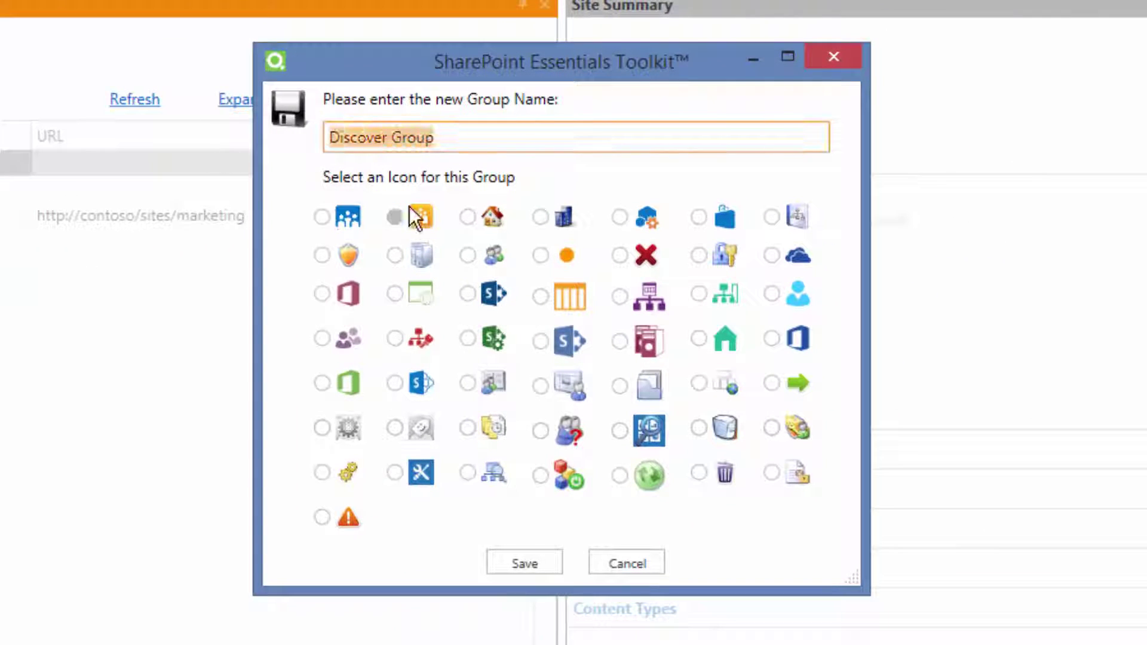
text(SP2013 )
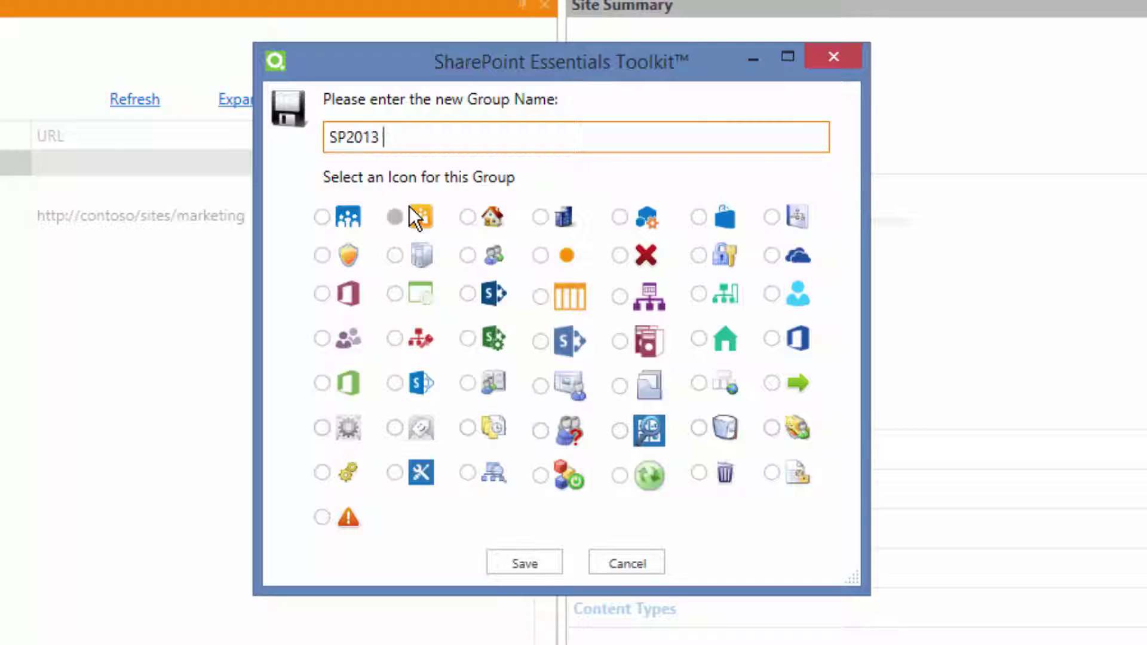
text(- PRODUCTION)
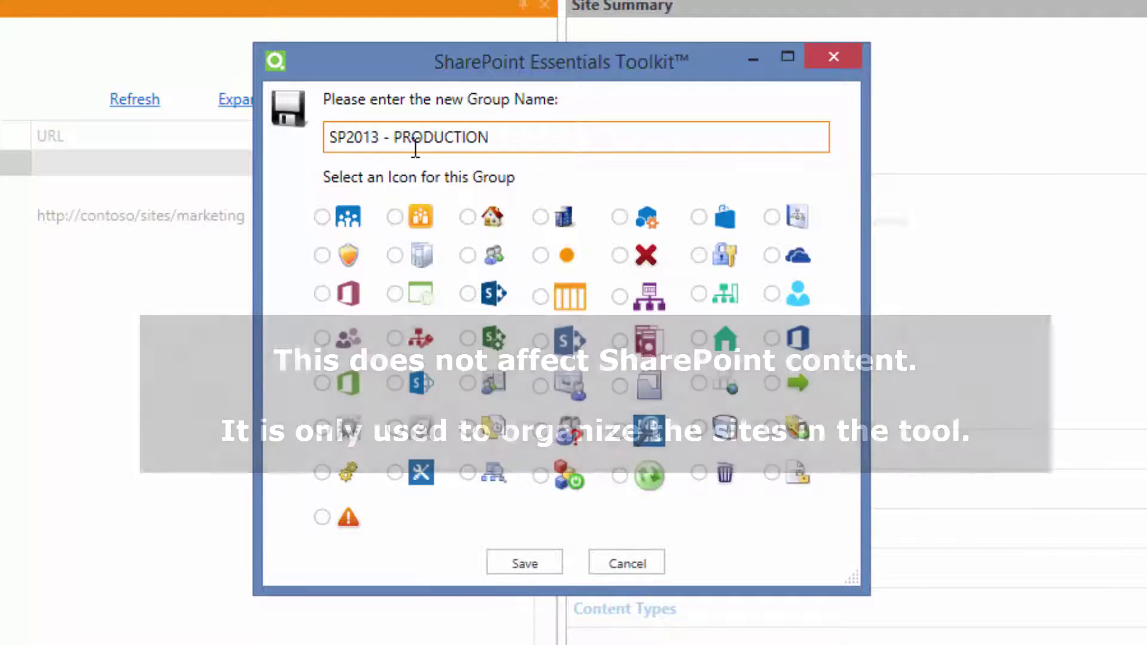
click(540, 340)
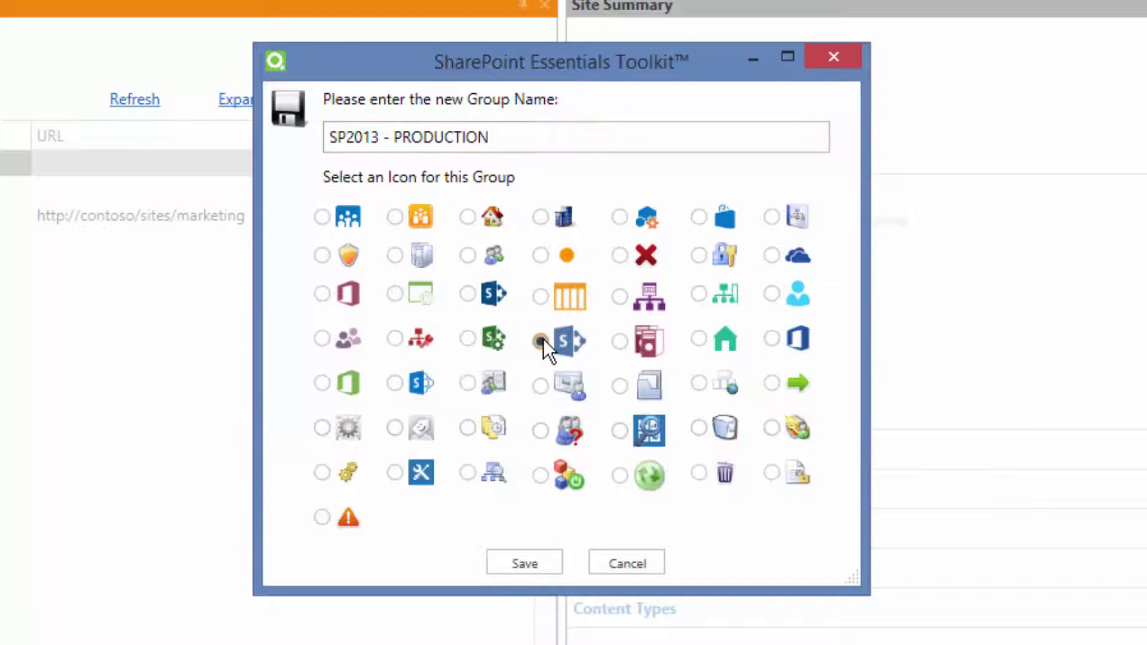
click(525, 563)
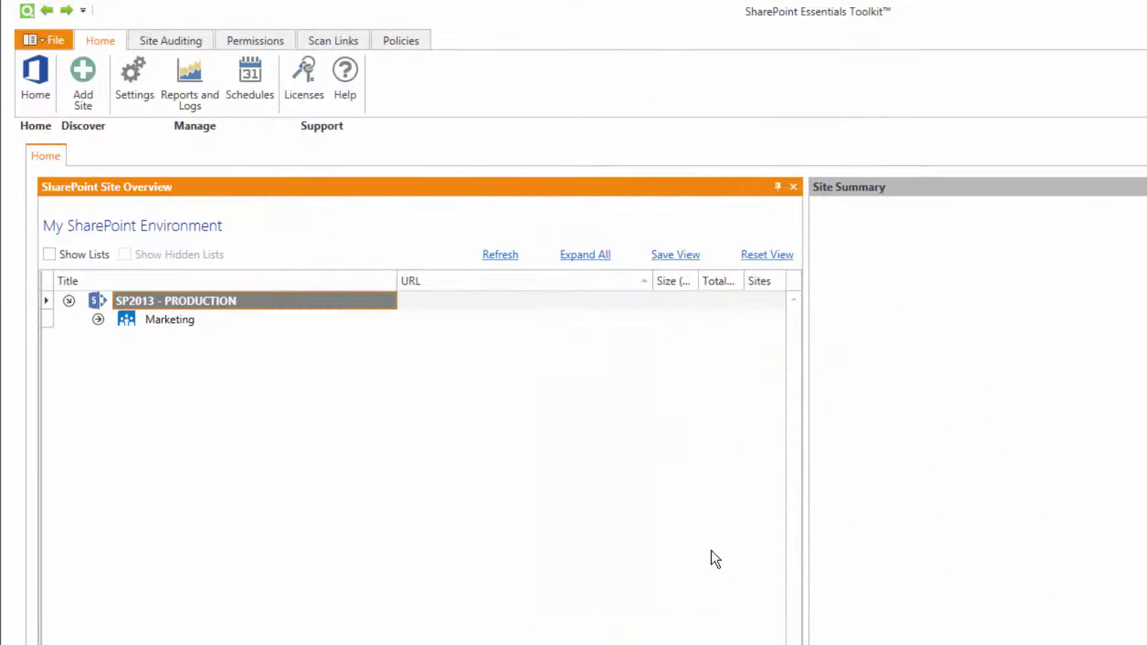
Step: Start a new site report job for the Marketing site under the SP2013 - PRODUCTION group
click(98, 320)
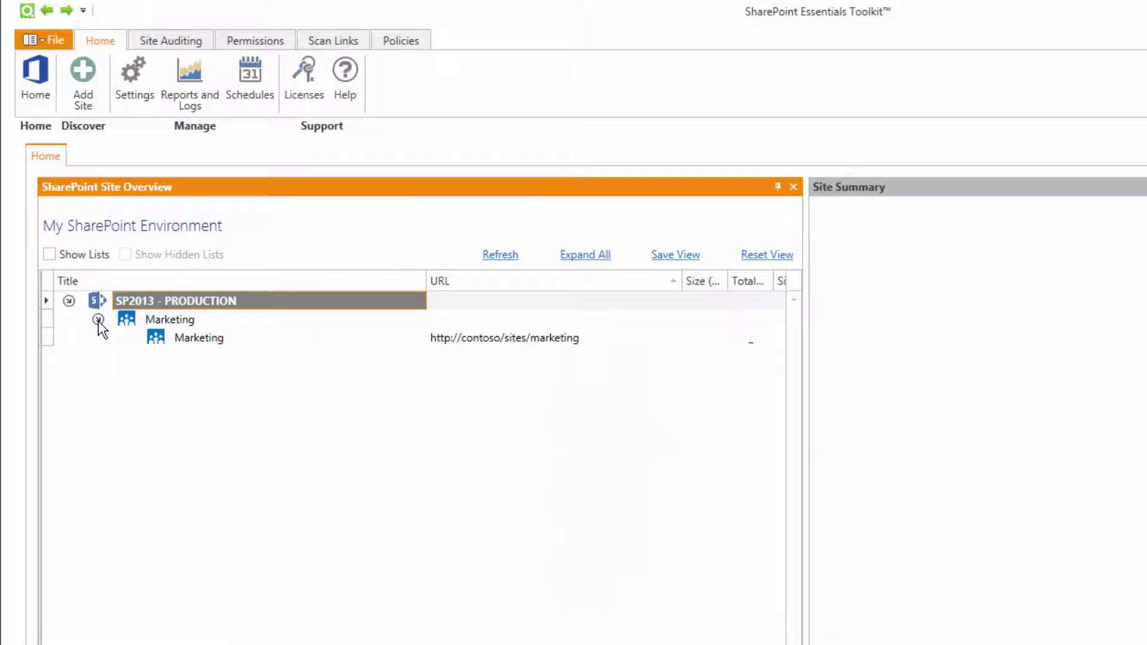
click(198, 338)
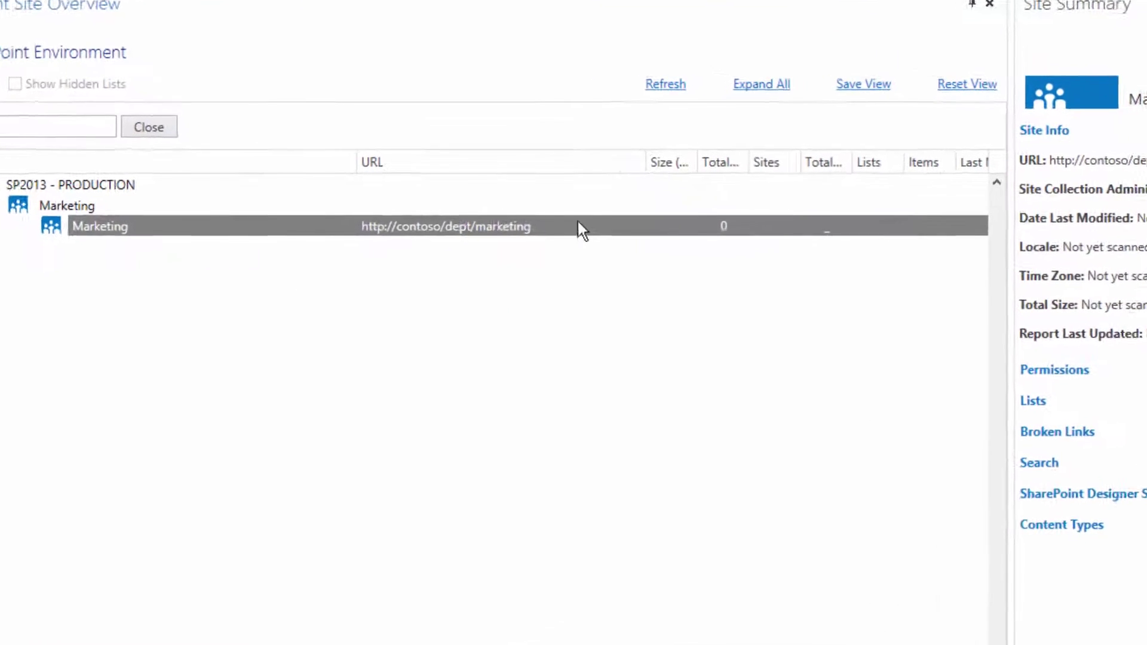
right_click(578, 224)
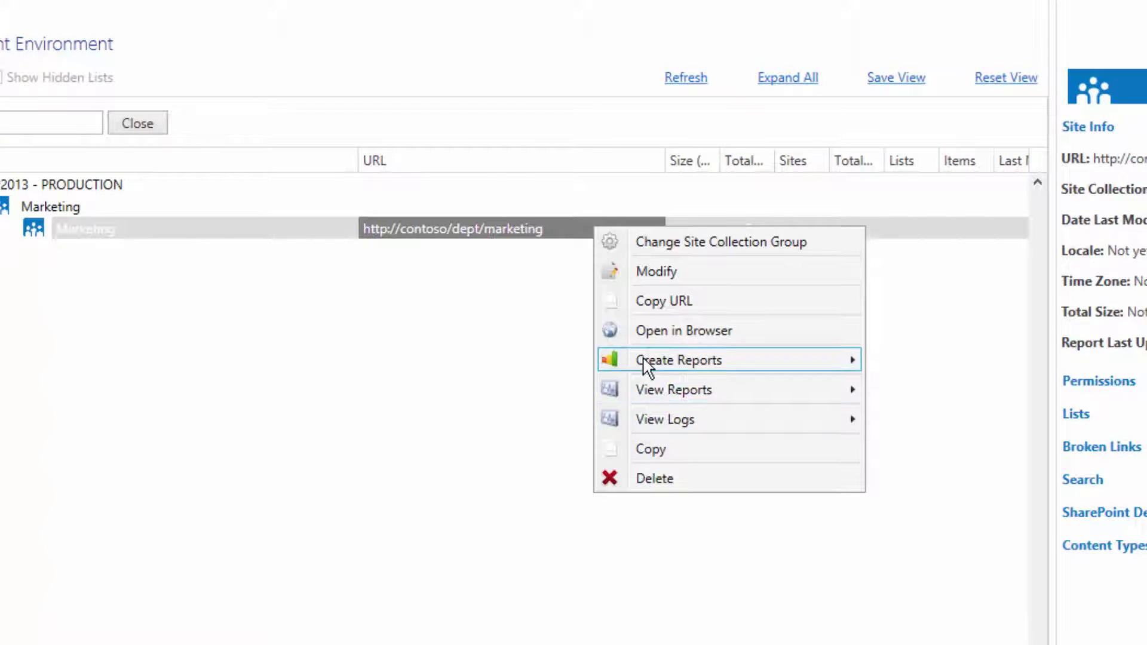
mouse_move(643, 359)
click(936, 361)
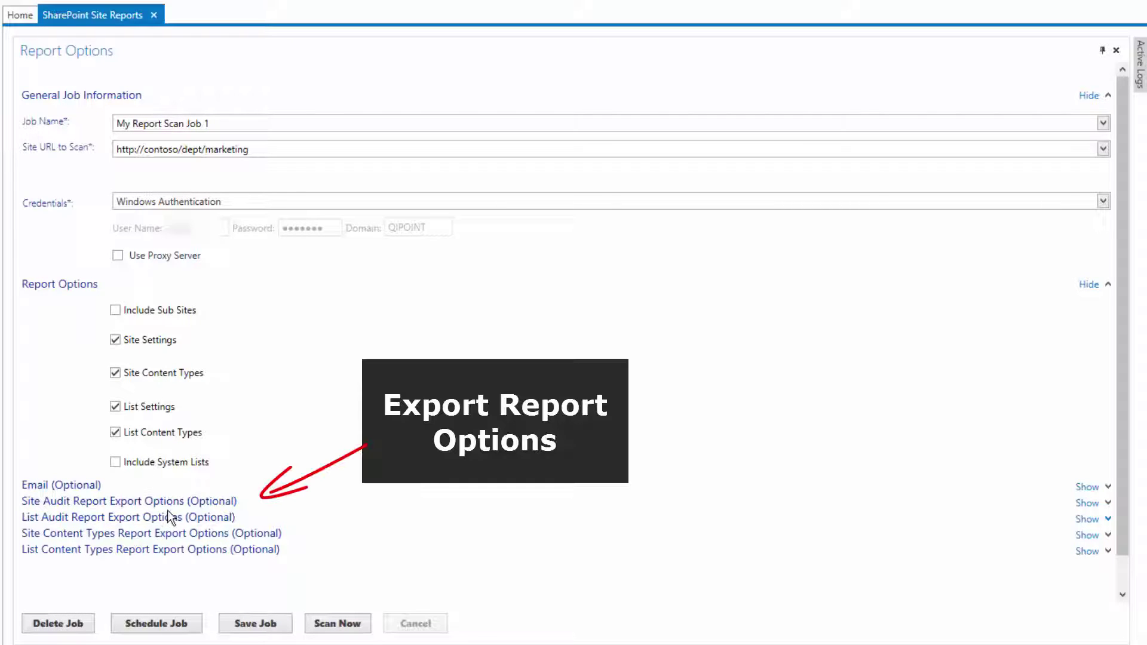
Step: Set the List Audit Report export to a SharePoint List with the list name "List Audit Report"
click(172, 517)
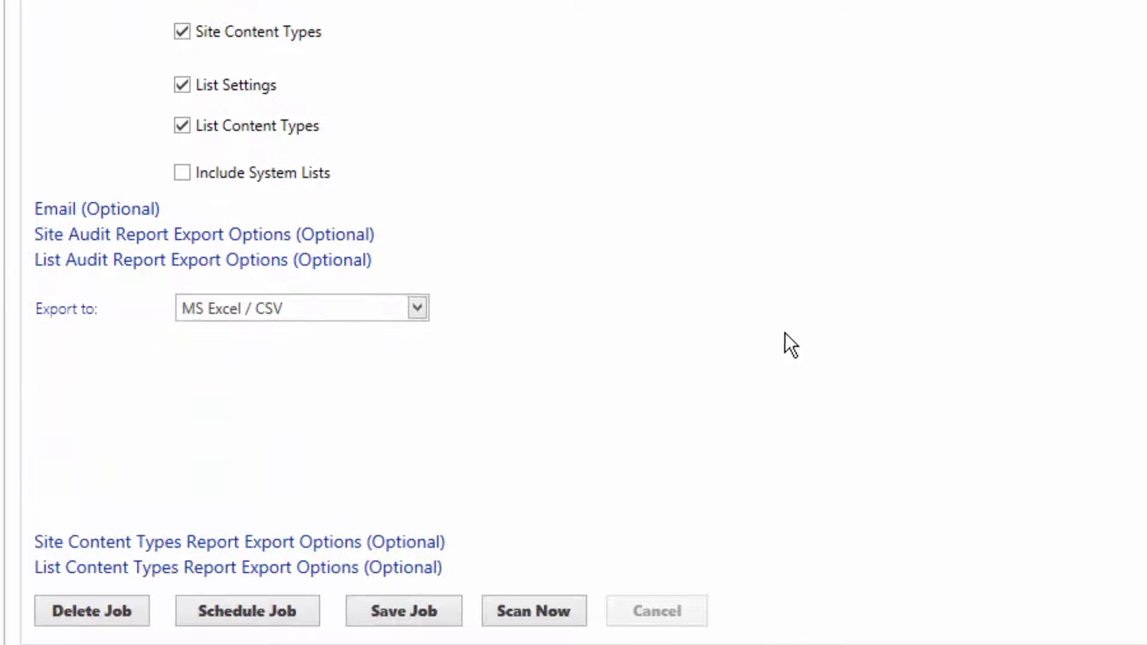
click(418, 308)
click(300, 371)
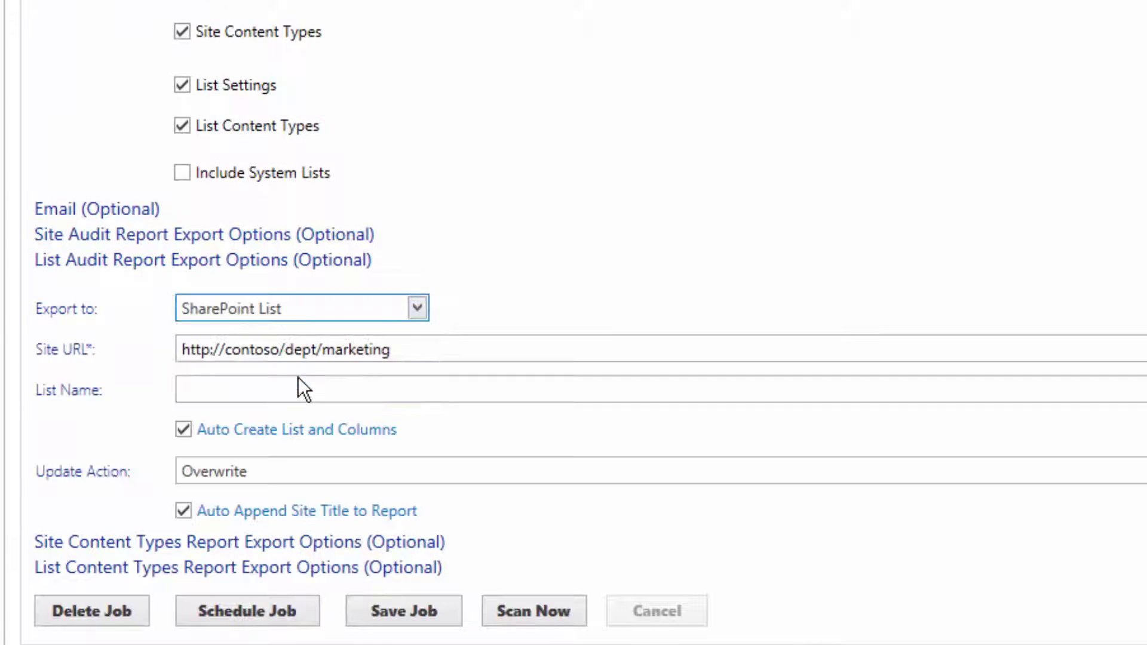
click(364, 382)
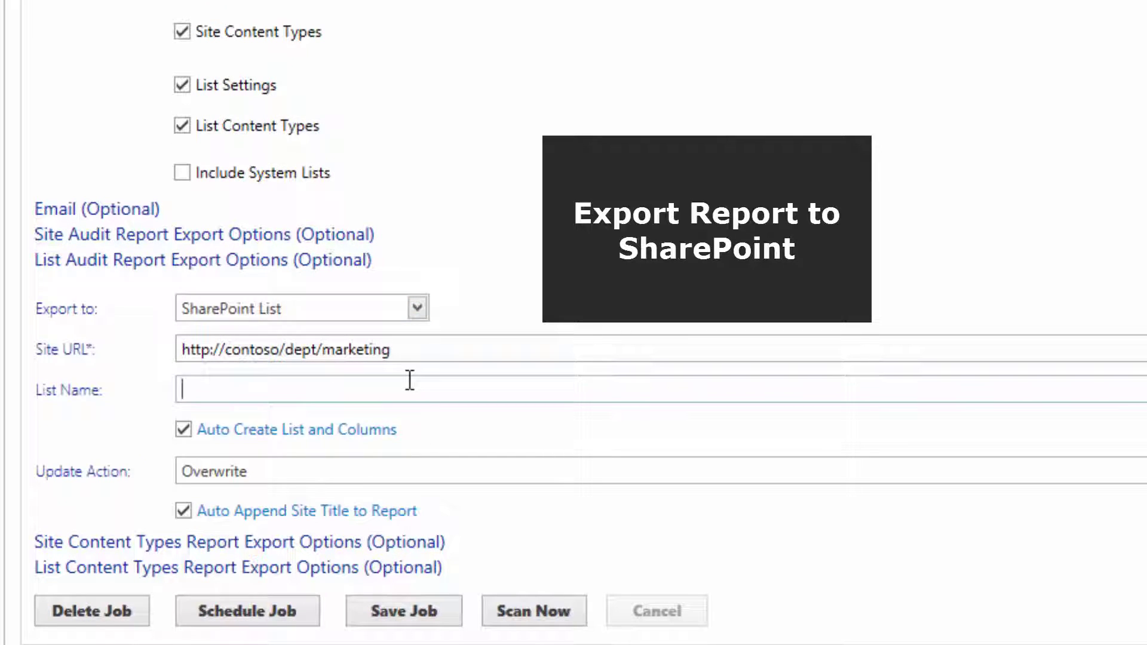
text(List Audit R)
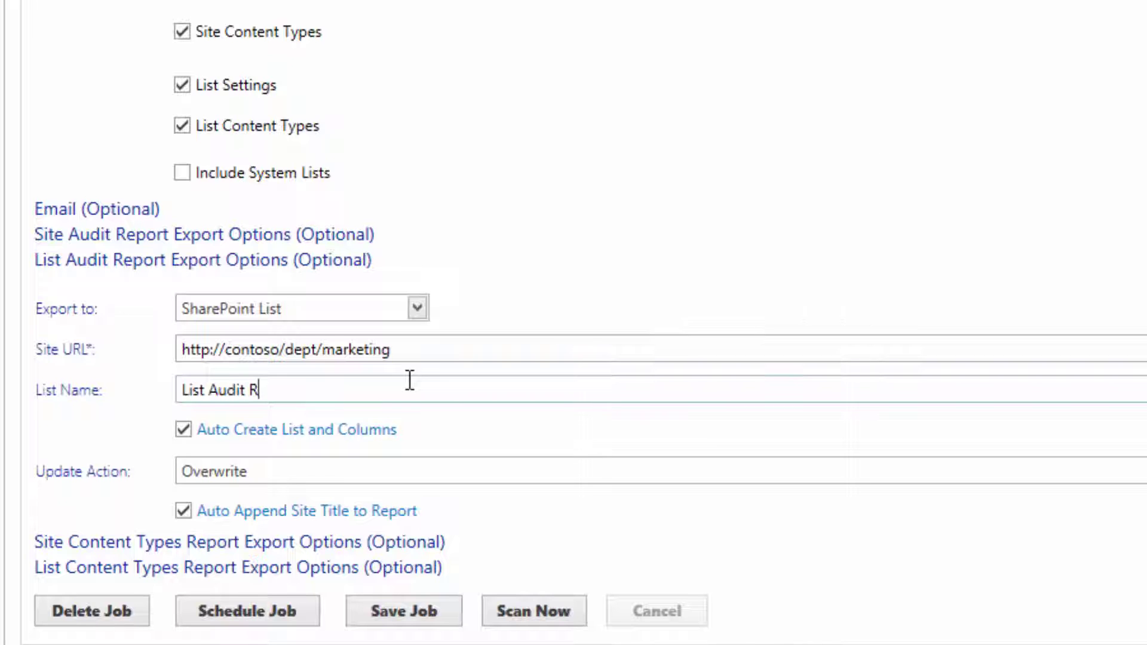
text(eport)
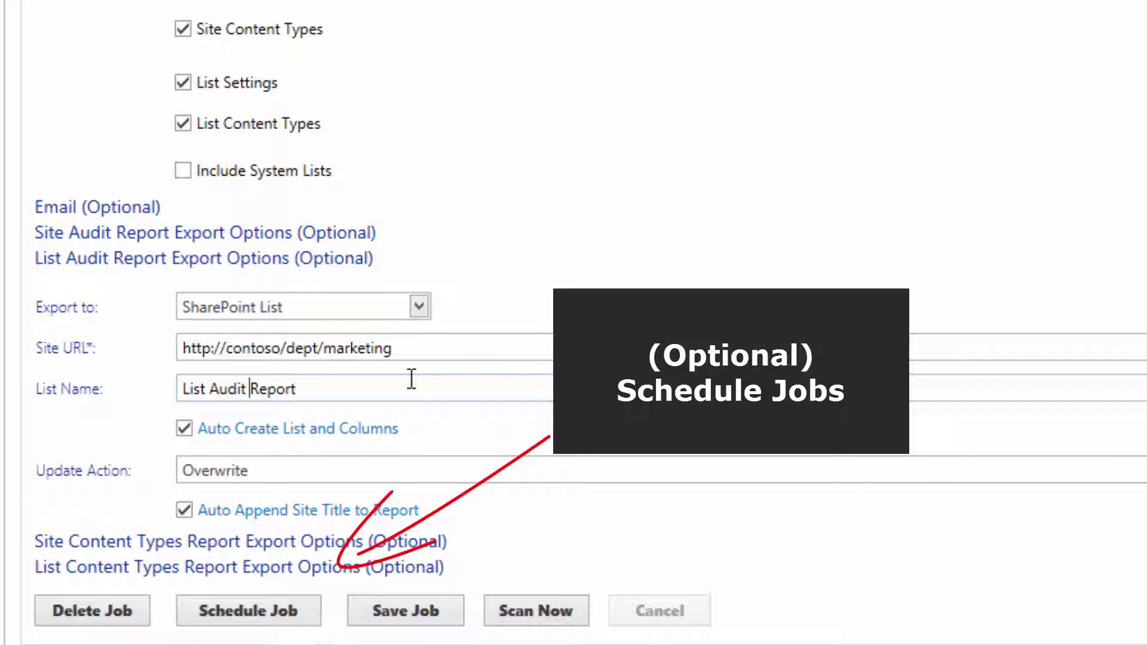
Step: Change the export list name to "List Settings Report" and run the scan immediately
key(BackSpace)
key(BackSpace)
key(BackSpace)
key(BackSpace)
key(BackSpace)
key(BackSpace)
text(Settings)
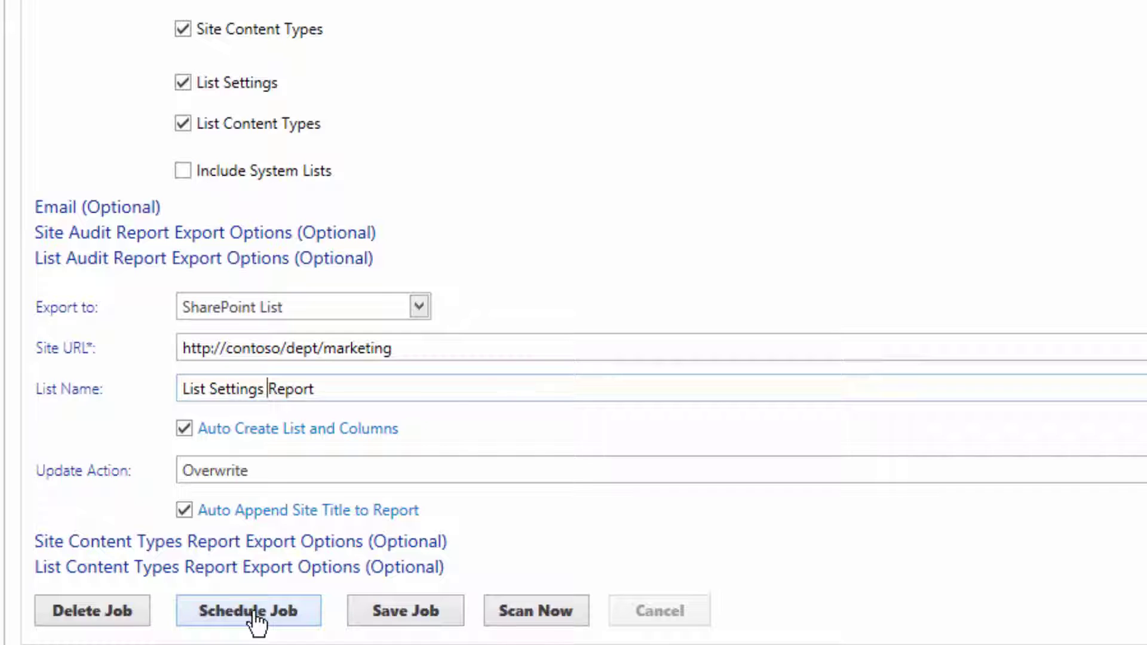
click(529, 612)
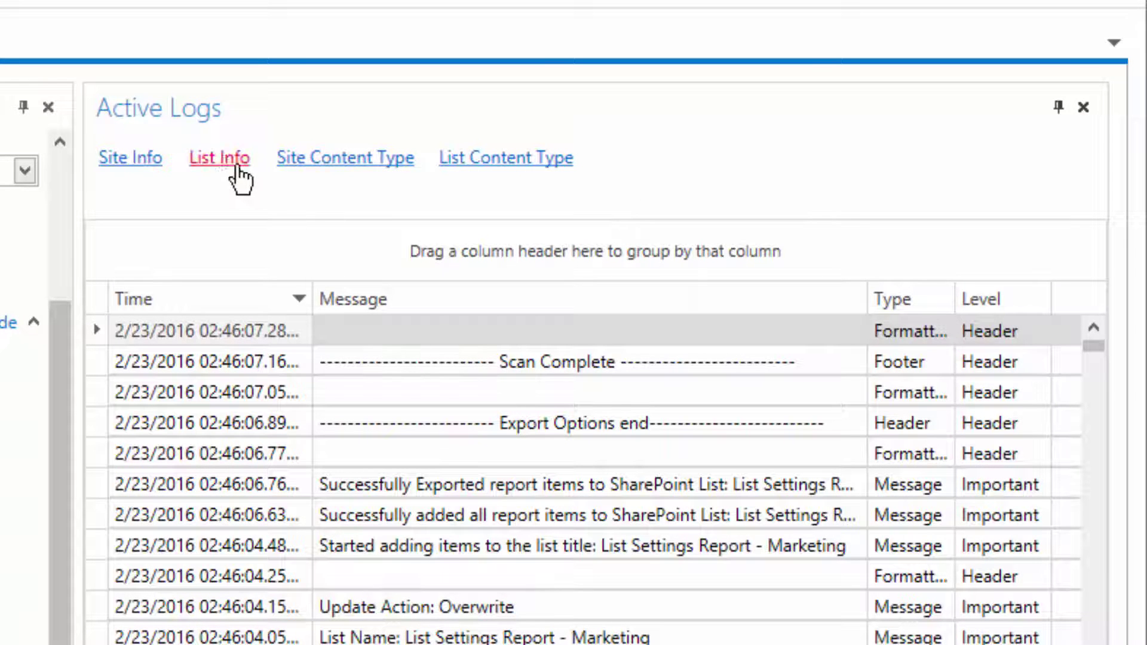
Step: Open the List Info report from the scan logs and widen its List Title column to fit the full titles
click(237, 167)
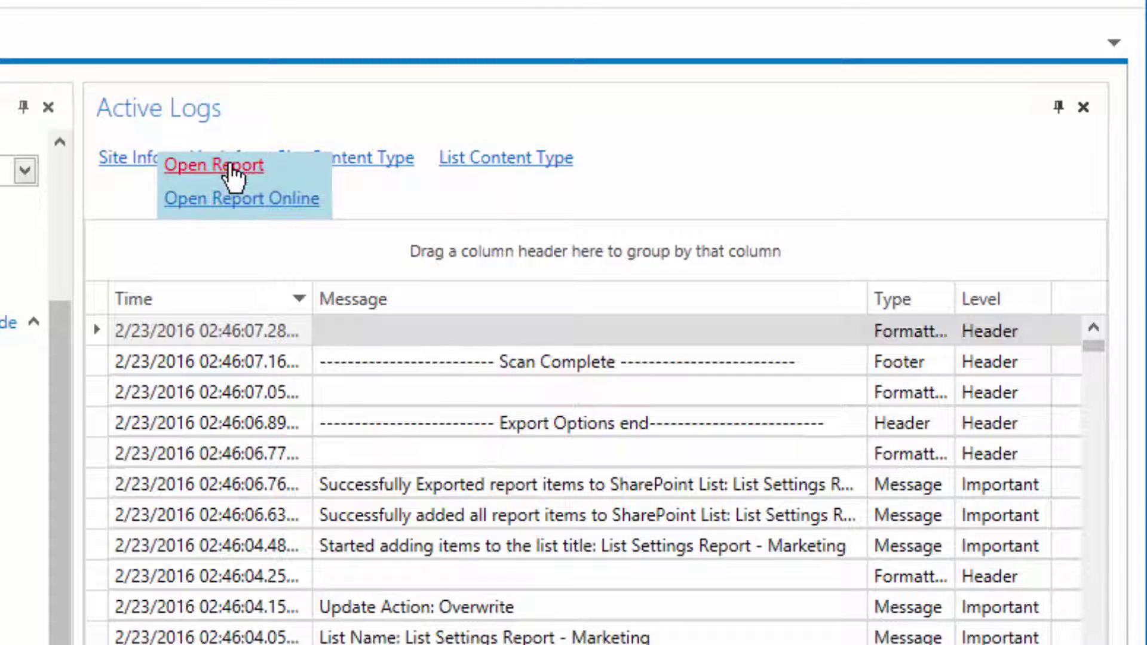
click(234, 174)
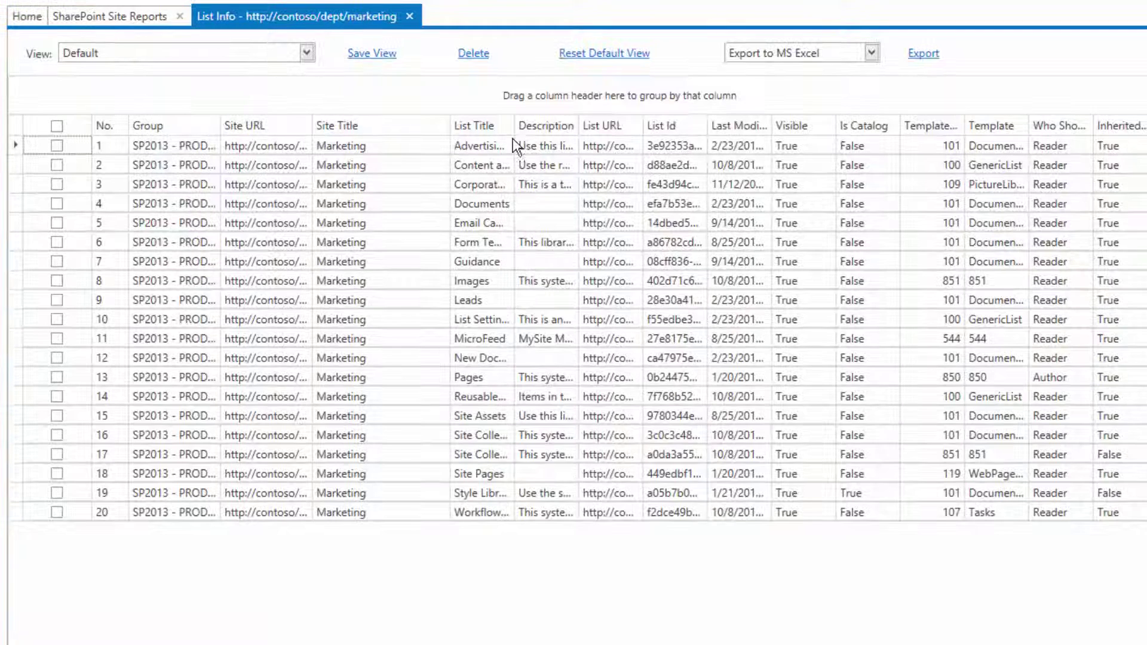
drag(515, 130, 631, 136)
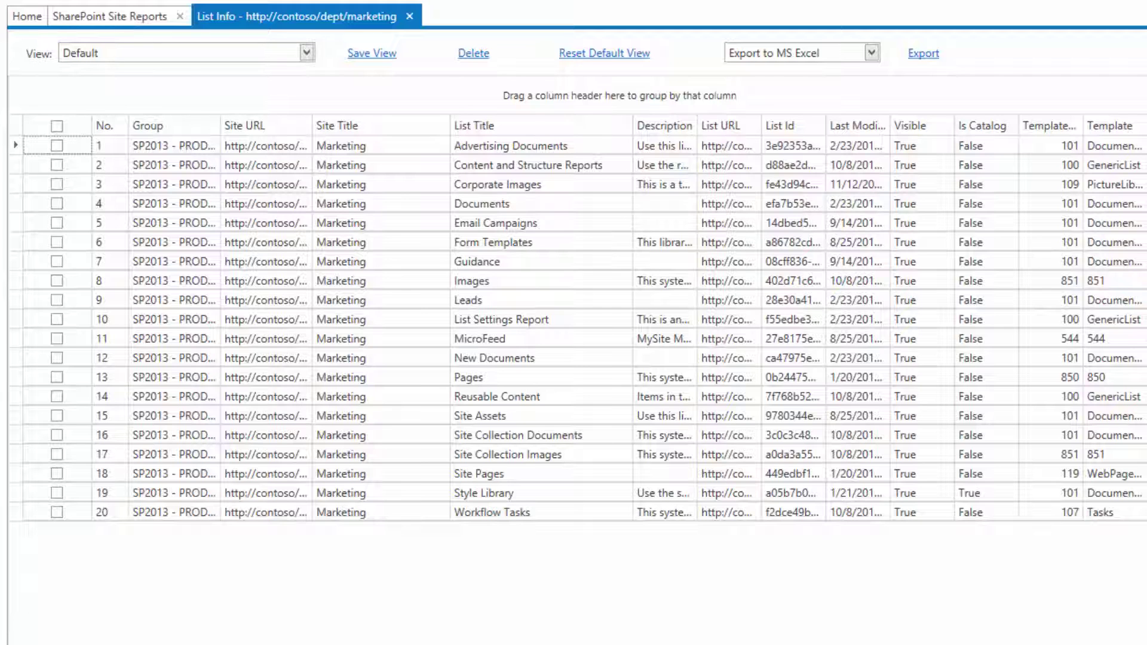
Step: Widen the Last Modified column to show full dates and sort the lists by it from newest to oldest
scroll(766, 471, right, 5)
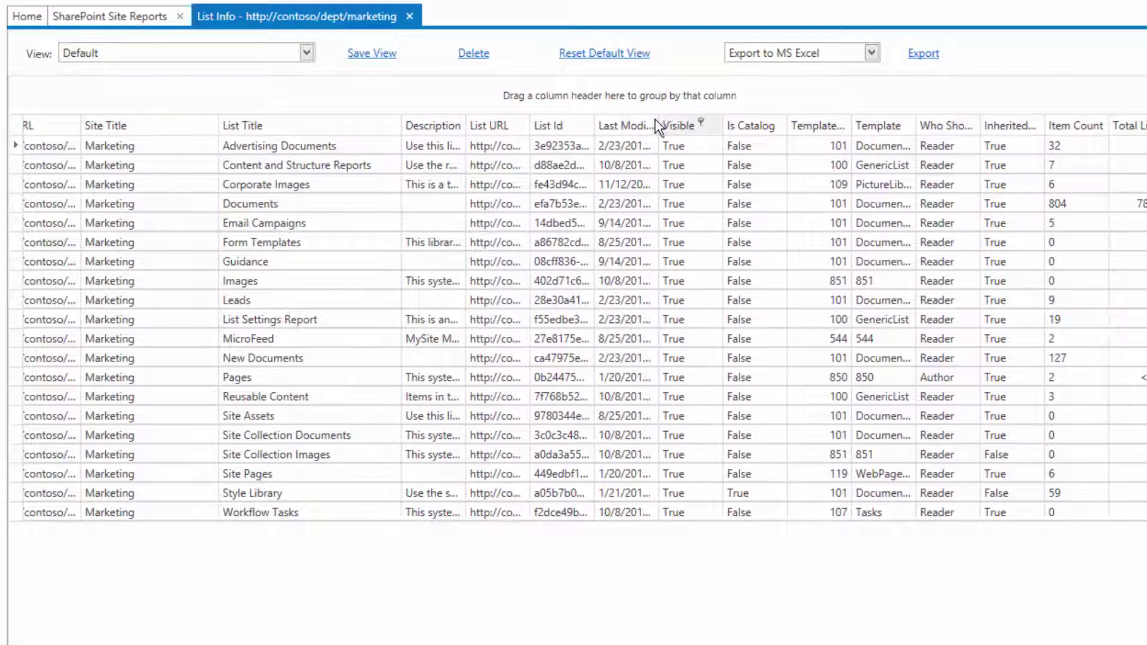
drag(657, 122, 766, 123)
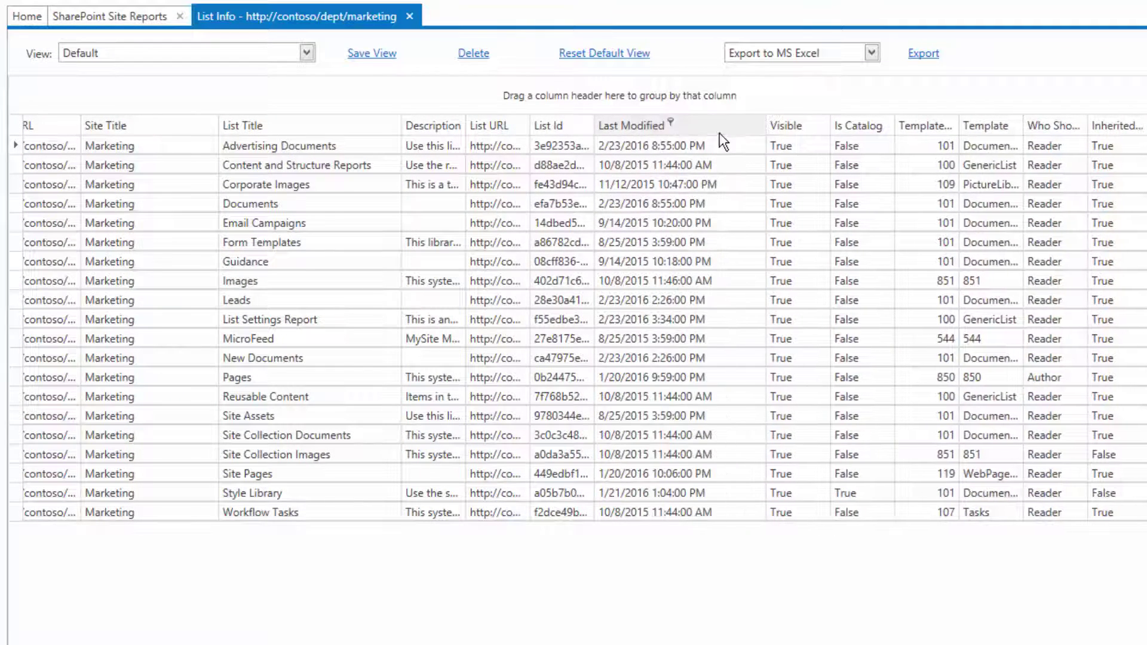
click(693, 132)
click(693, 132)
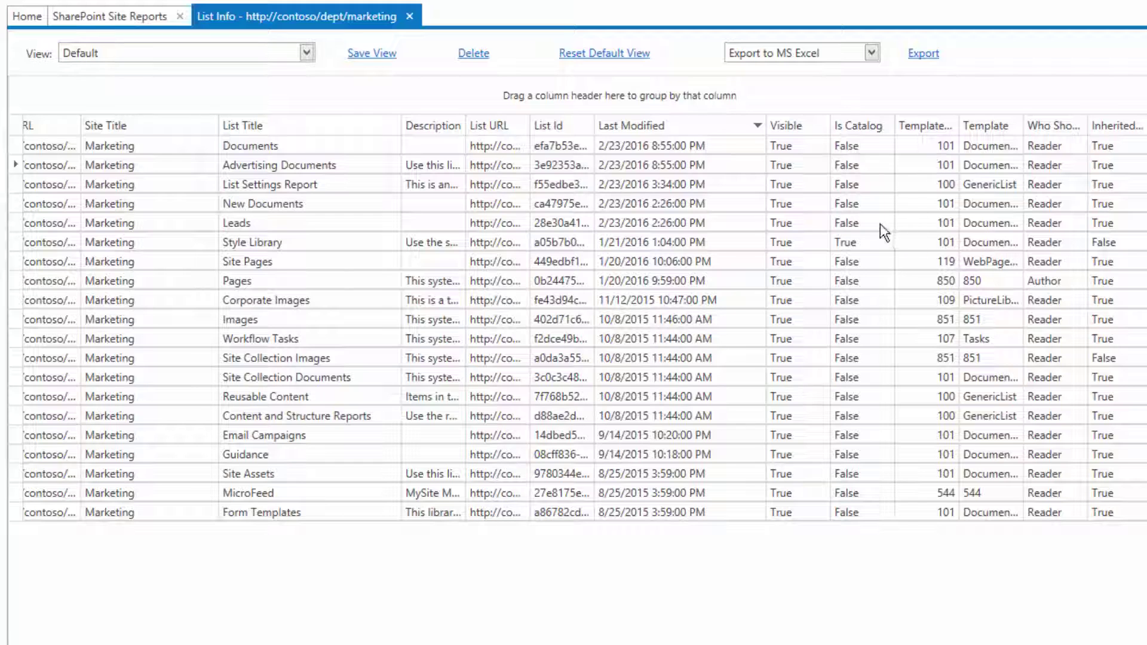
Step: Group the list report by the Versioning column and expand both the False and True groups
scroll(582, 317, right, 8)
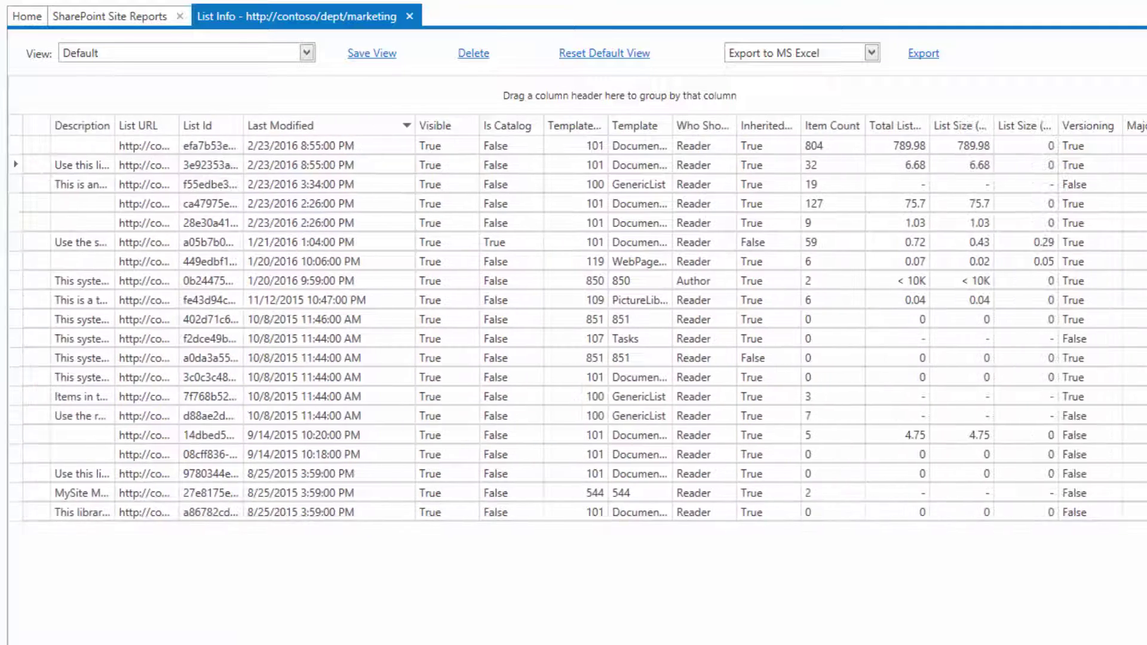
scroll(1025, 323, right, 2)
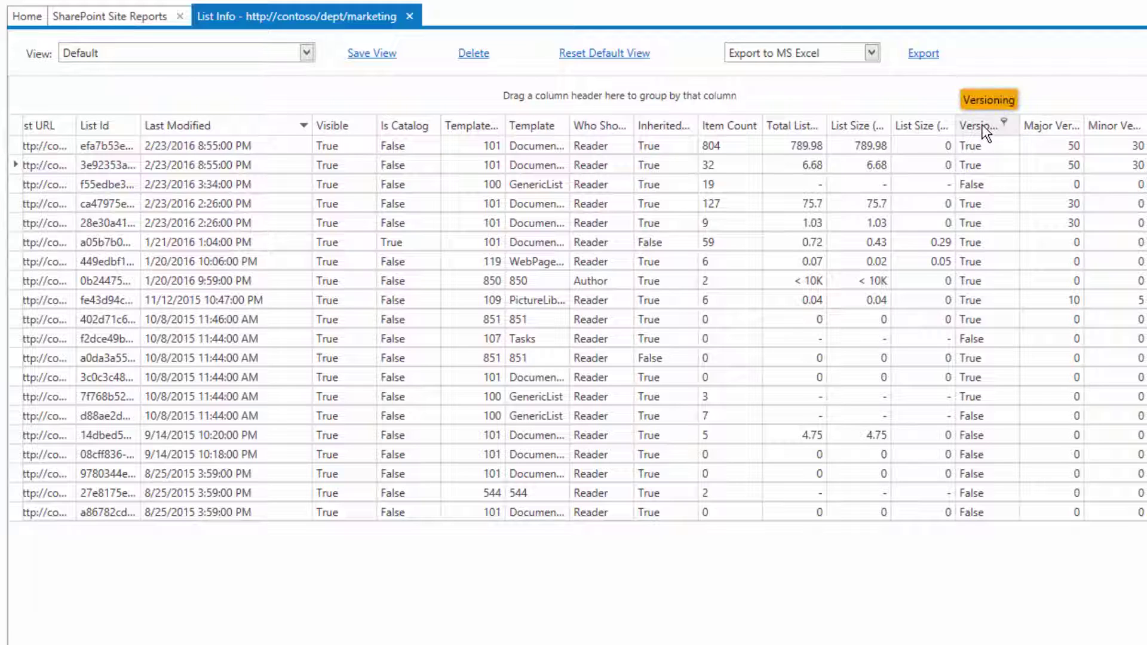
drag(985, 134, 661, 98)
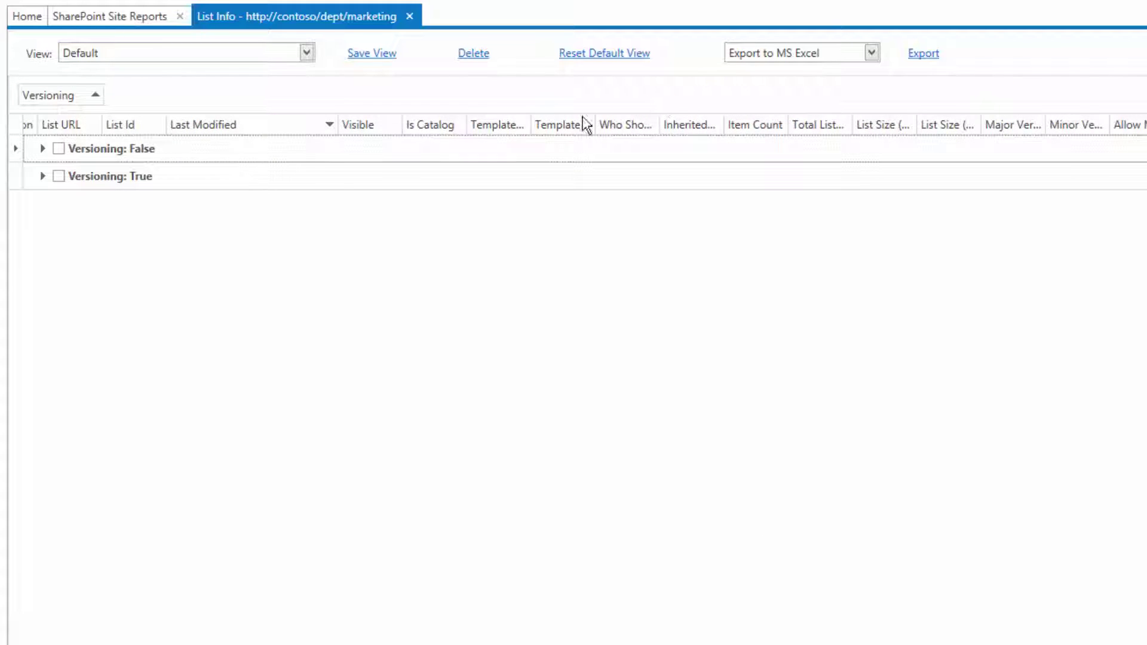
click(43, 148)
click(43, 330)
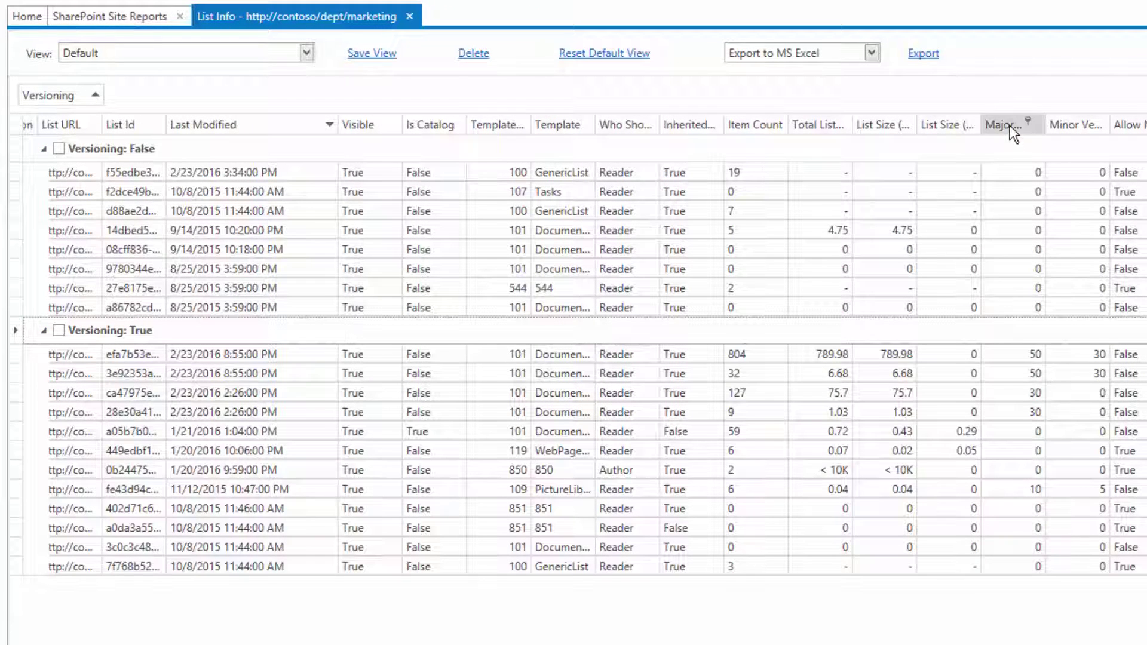
Step: Move the Major and Minor version columns directly after Last Modified and save the view as "Grouped By Versioning Setting"
drag(1009, 124, 358, 126)
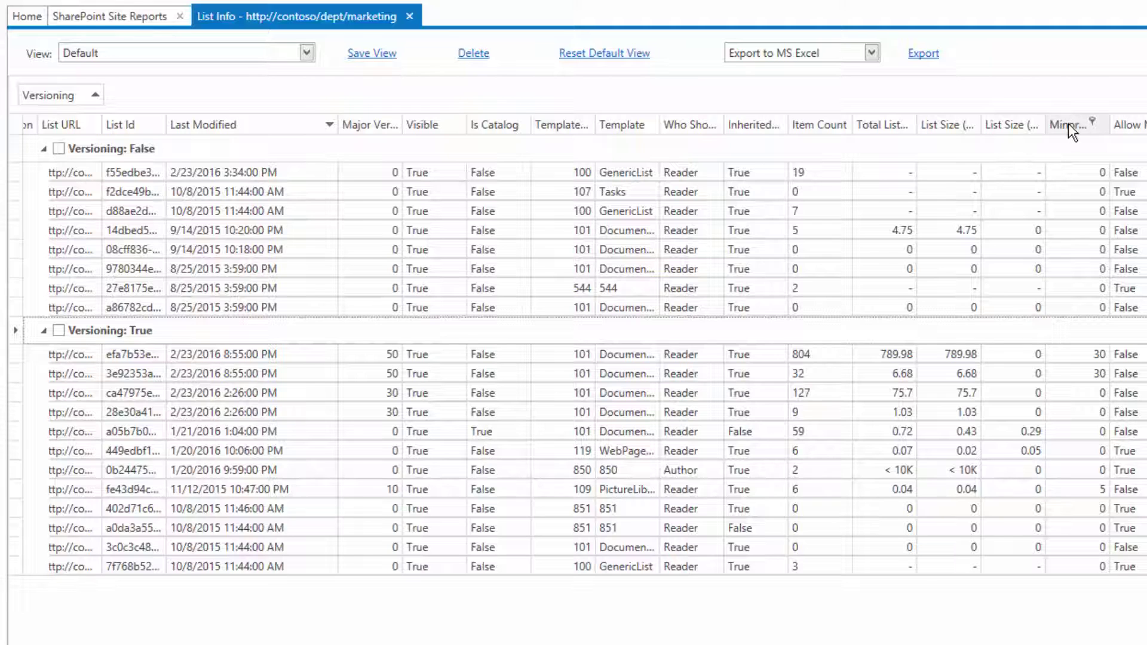
drag(1068, 123, 428, 135)
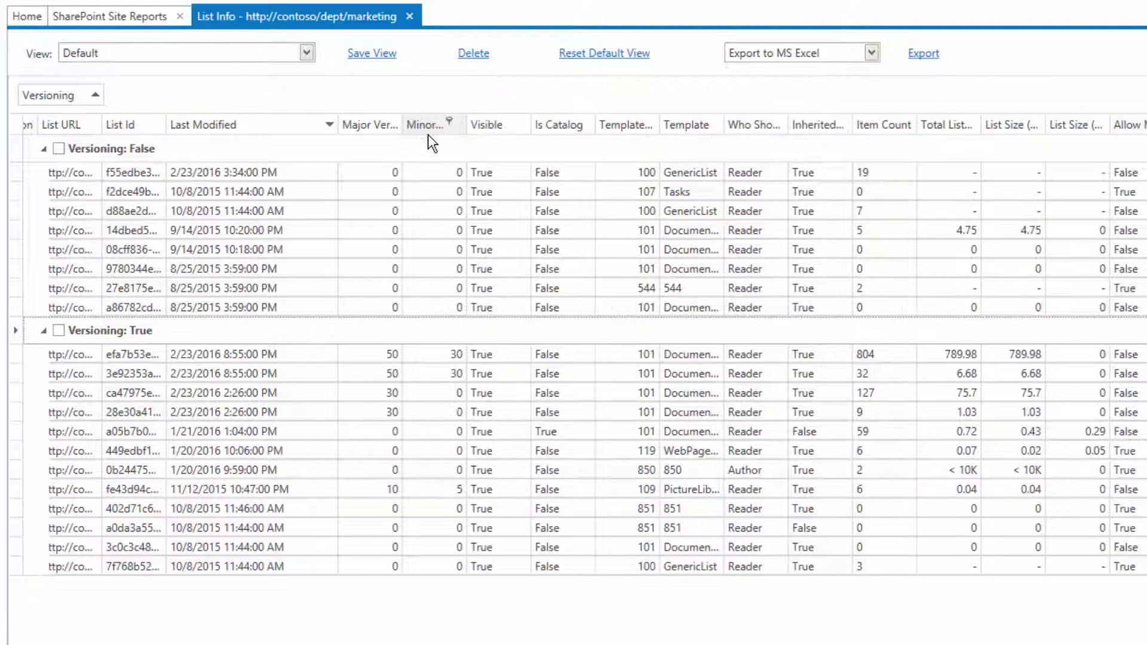
click(376, 58)
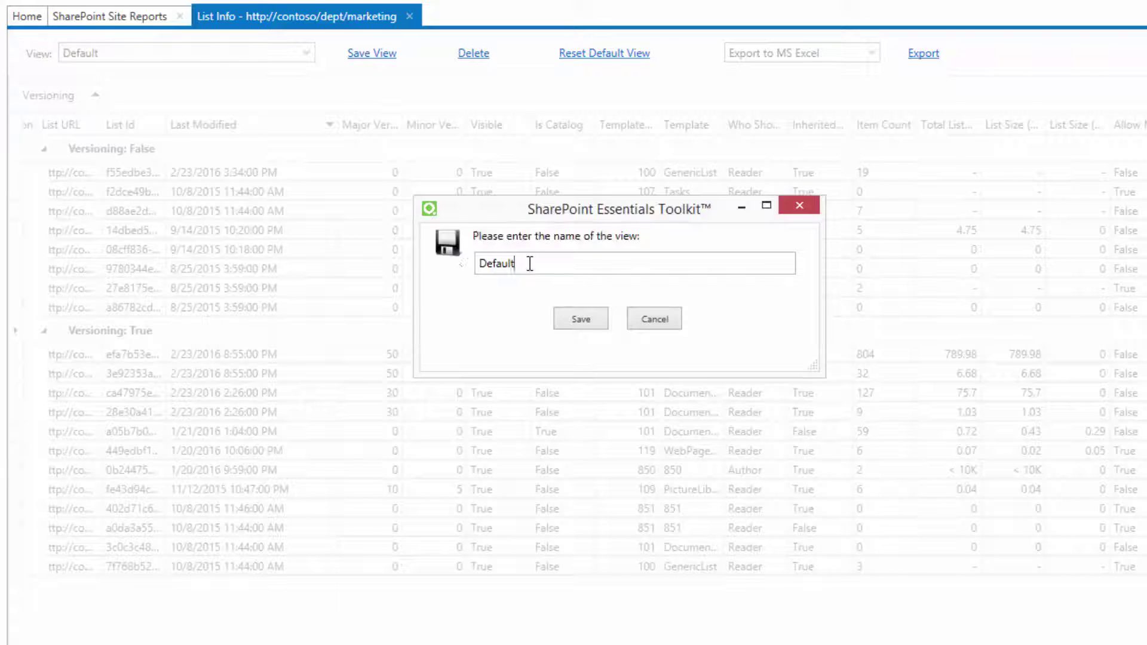
double_click(530, 264)
text(Grouped By Versioning Setting)
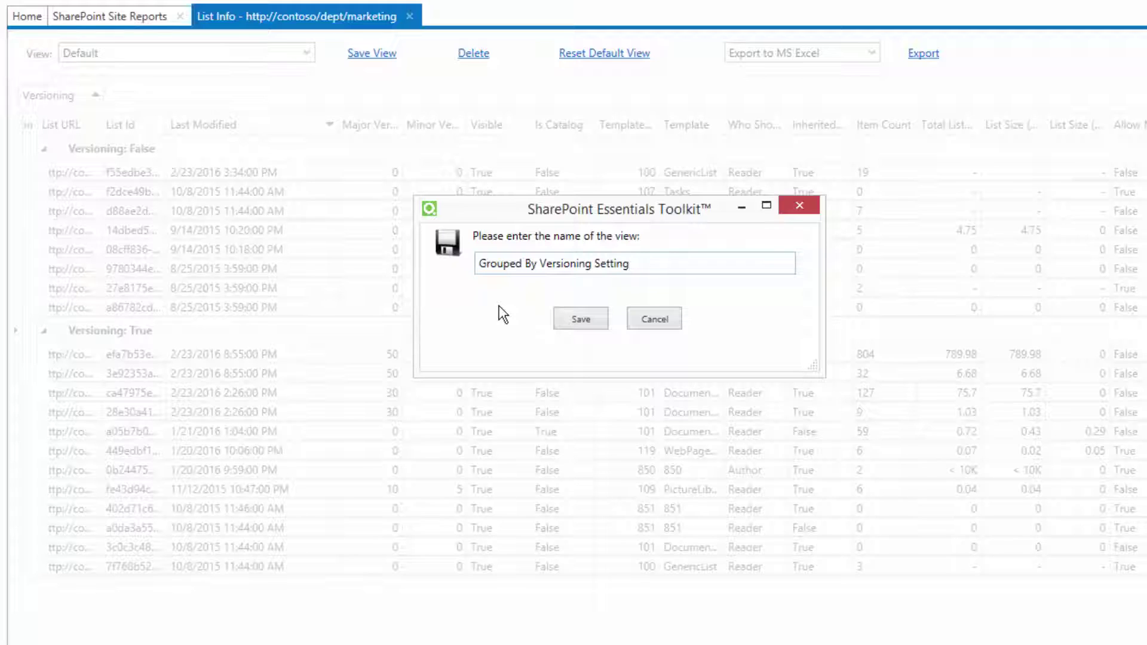
click(570, 319)
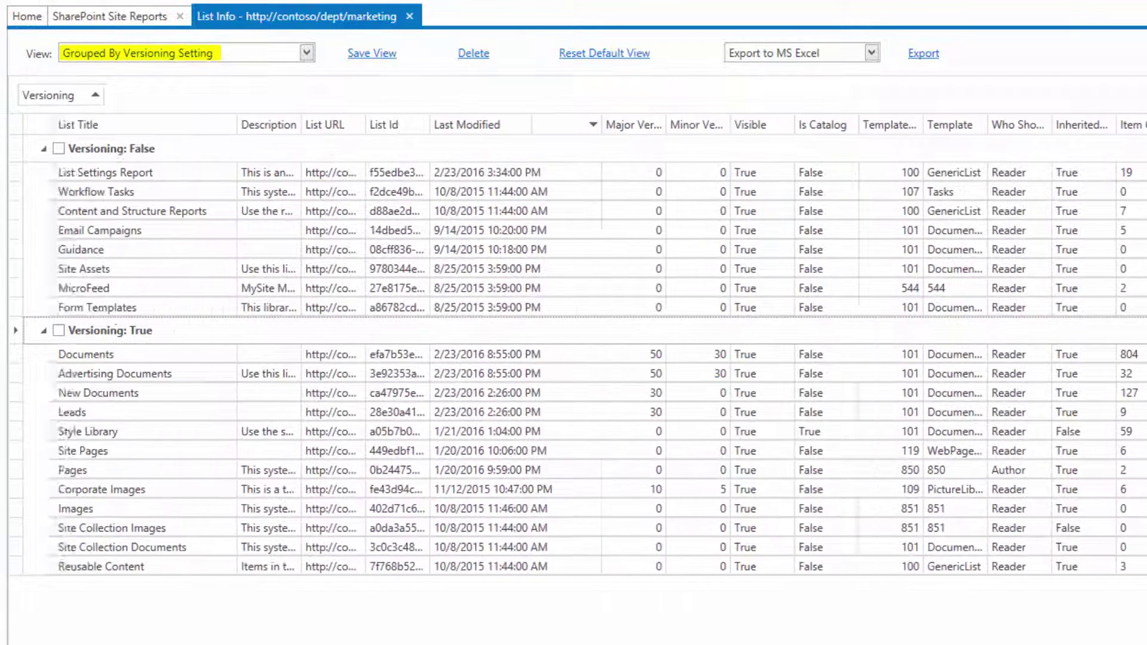
click(902, 352)
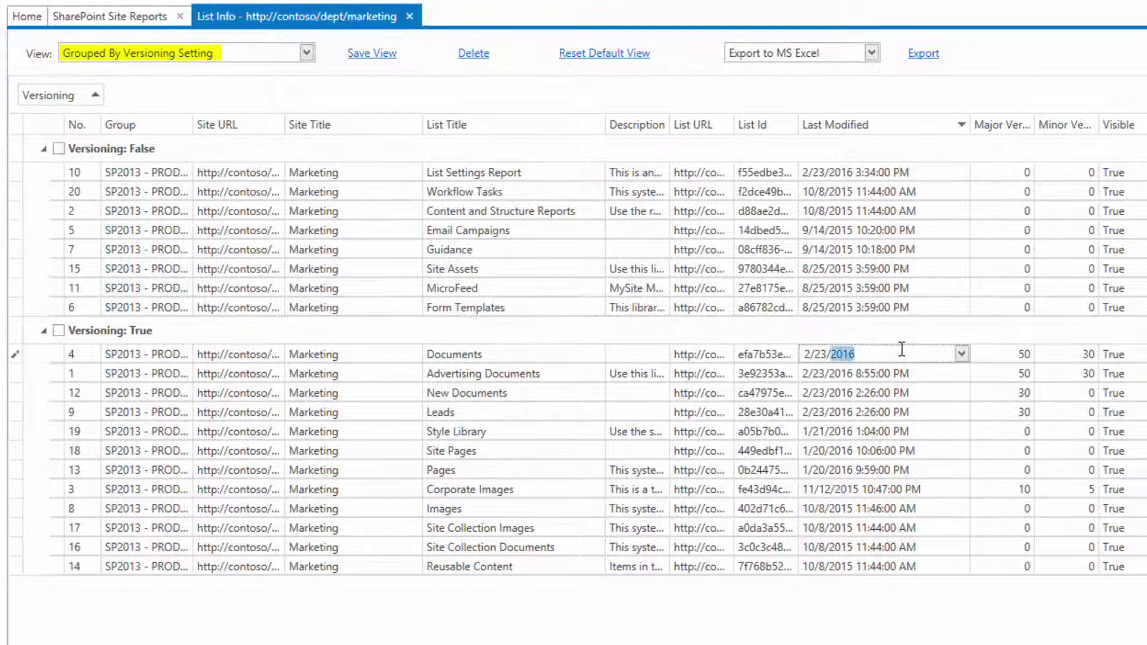
click(1025, 356)
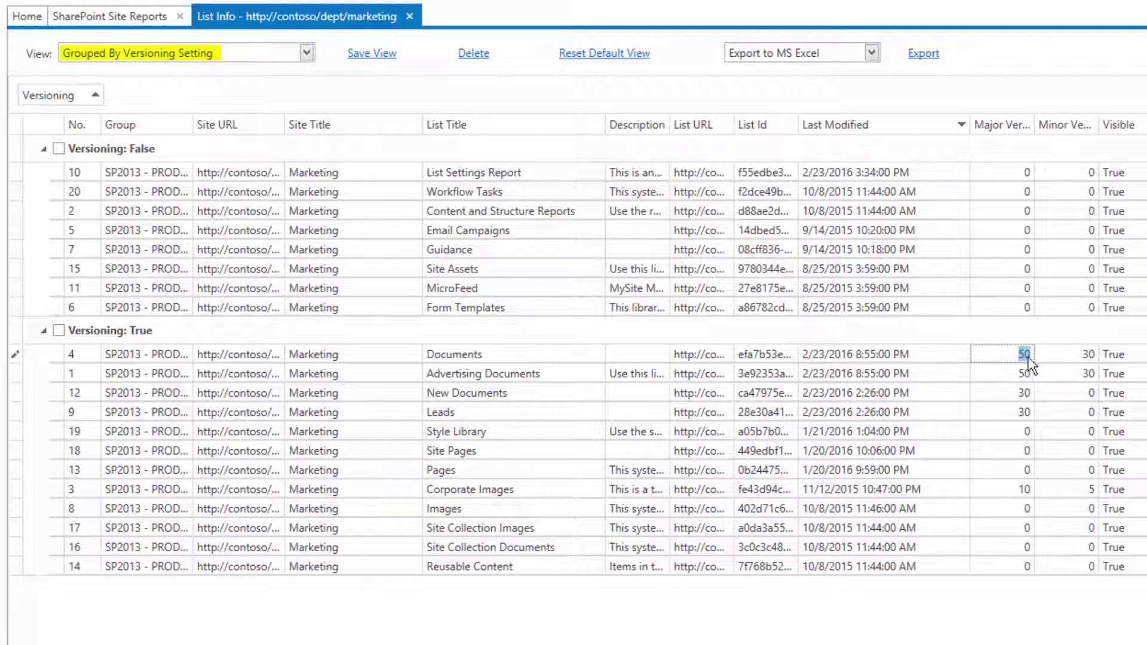
Step: Switch the report to the Default view, then return to "Grouped By Versioning Setting" and expand both versioning groups
click(306, 52)
click(149, 79)
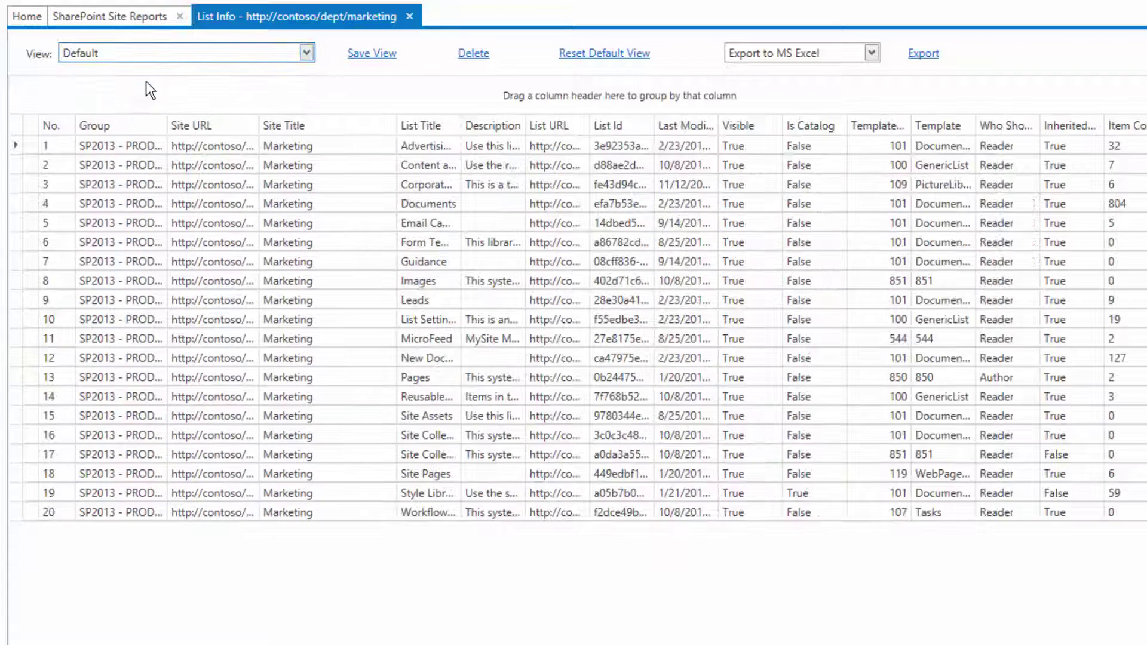
click(300, 53)
click(188, 92)
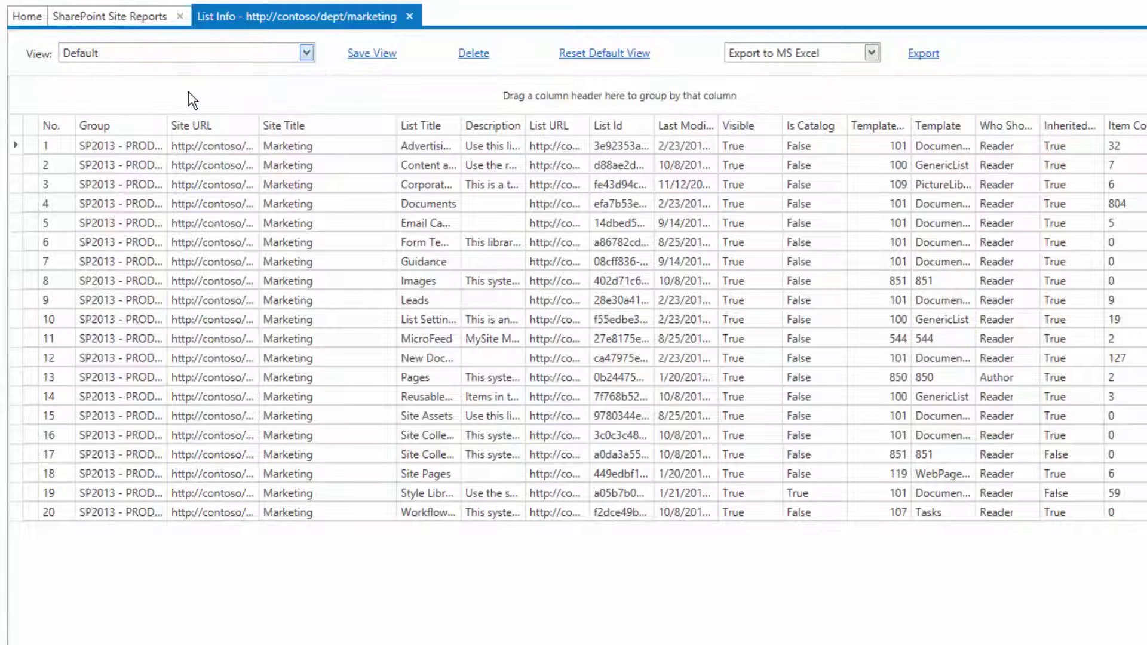
click(43, 175)
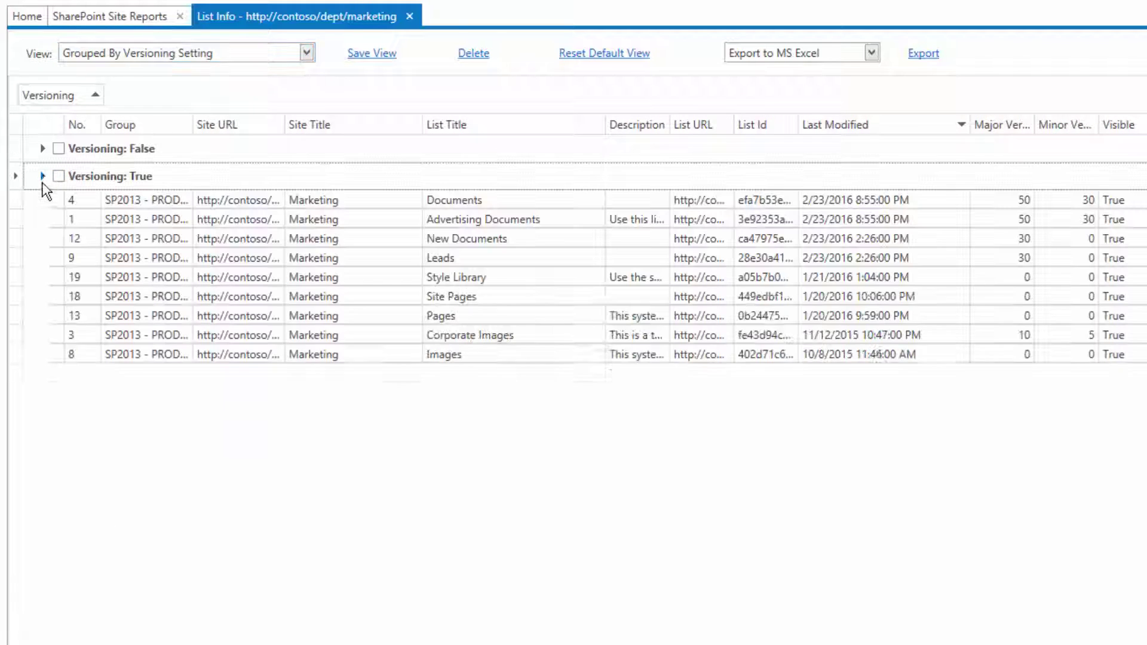
click(44, 149)
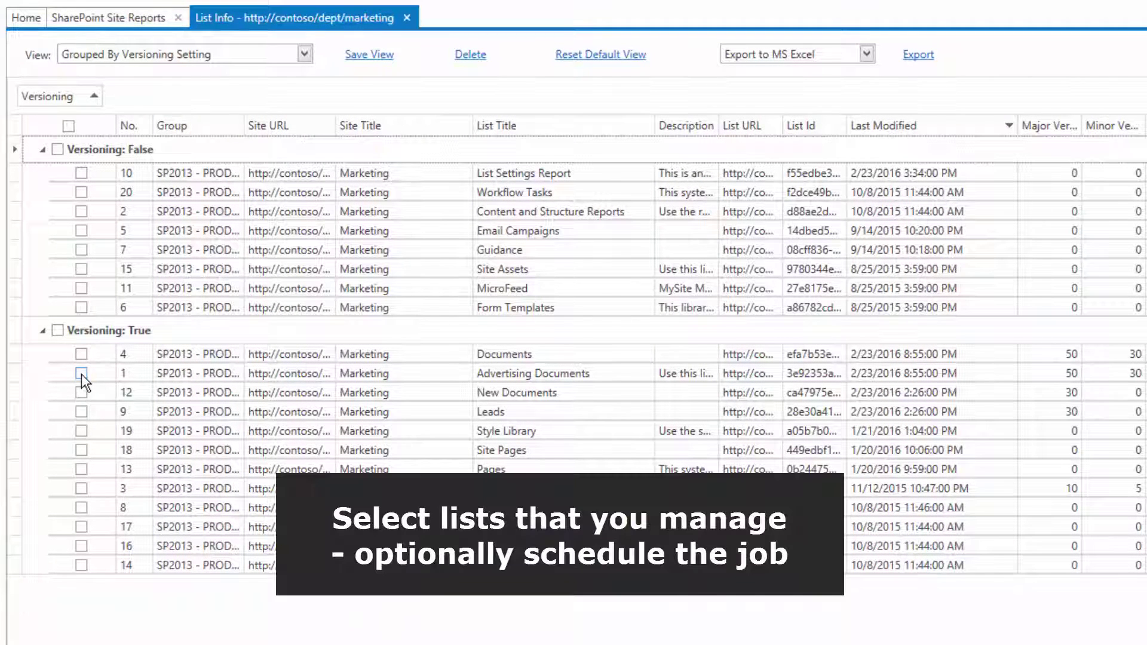
Step: Select only the New Documents and Leads lists in the report and open them in Edit List Settings
click(82, 374)
click(81, 393)
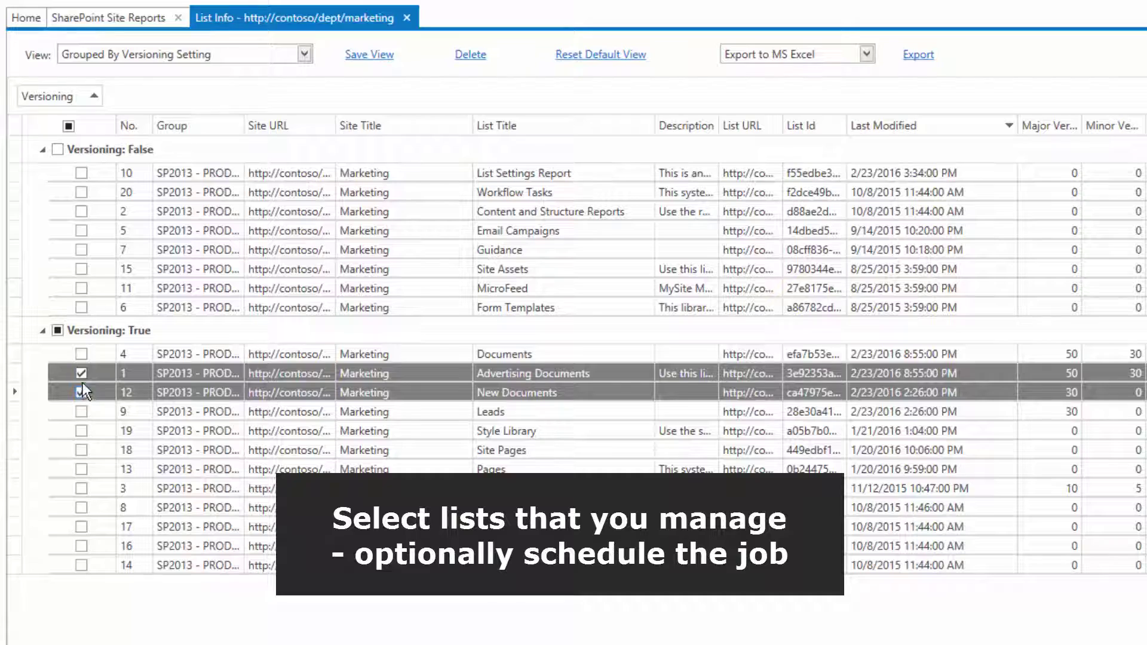
click(80, 399)
click(82, 410)
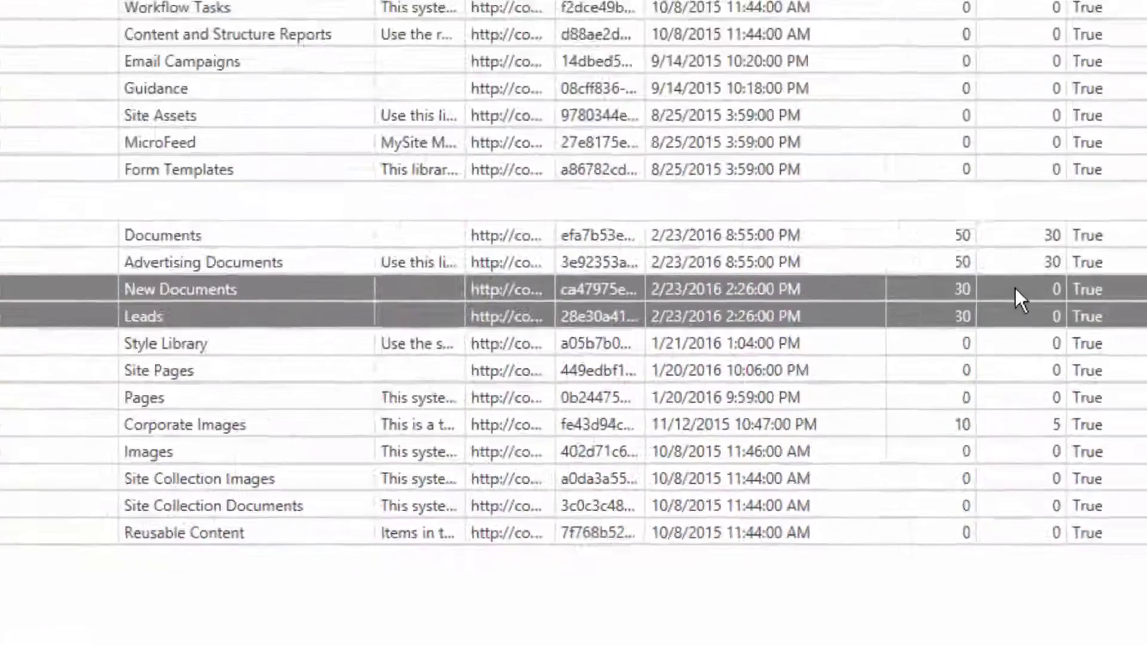
right_click(1109, 392)
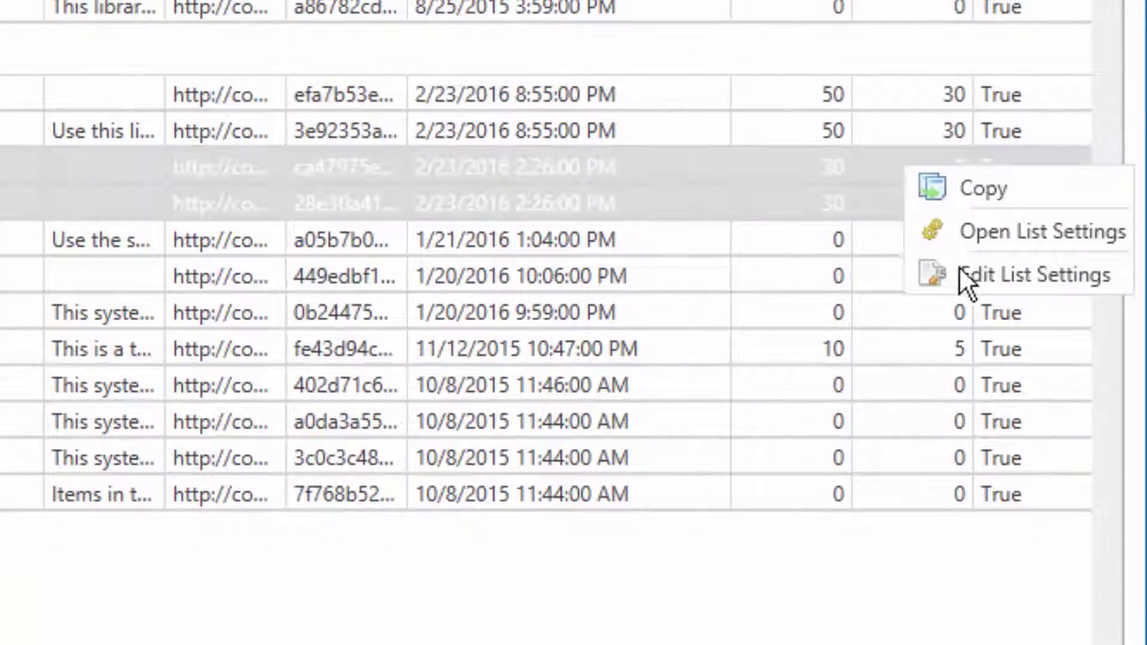
click(962, 271)
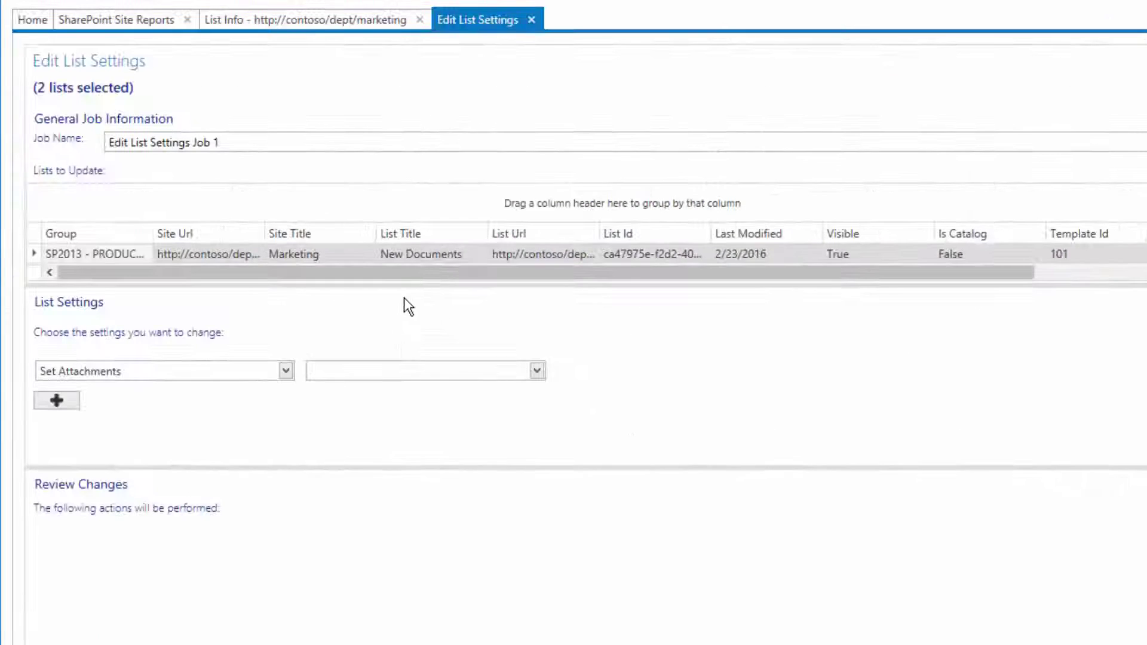
Step: Enlarge the Lists to Update area so that both selected lists fit in it
drag(412, 286, 423, 332)
drag(426, 318, 425, 314)
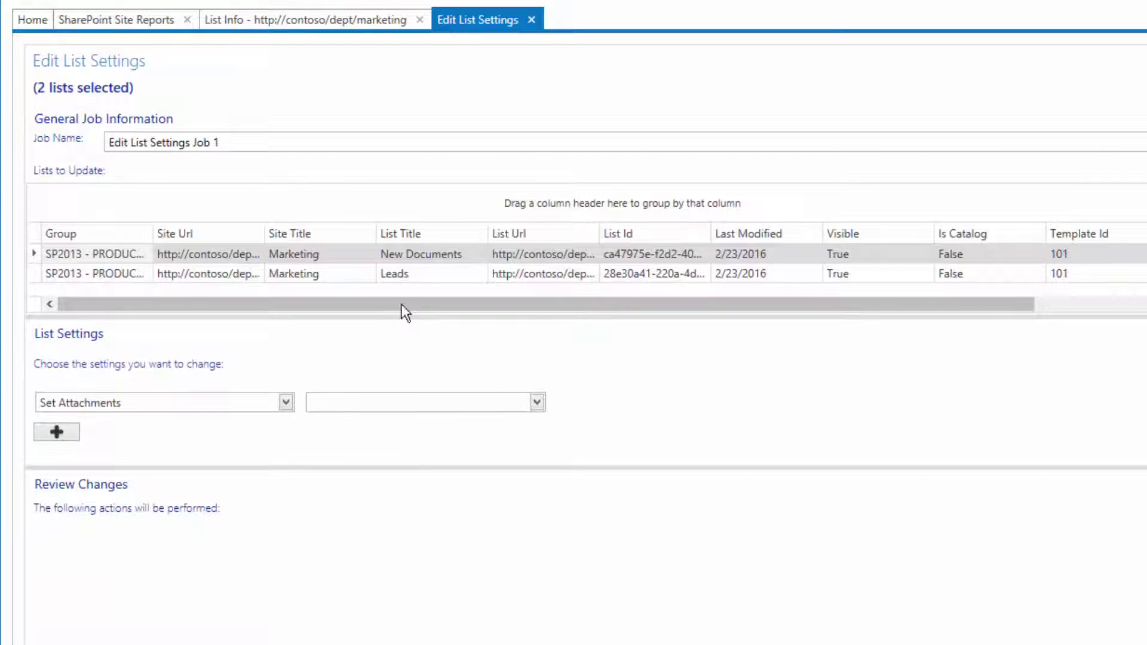
click(418, 263)
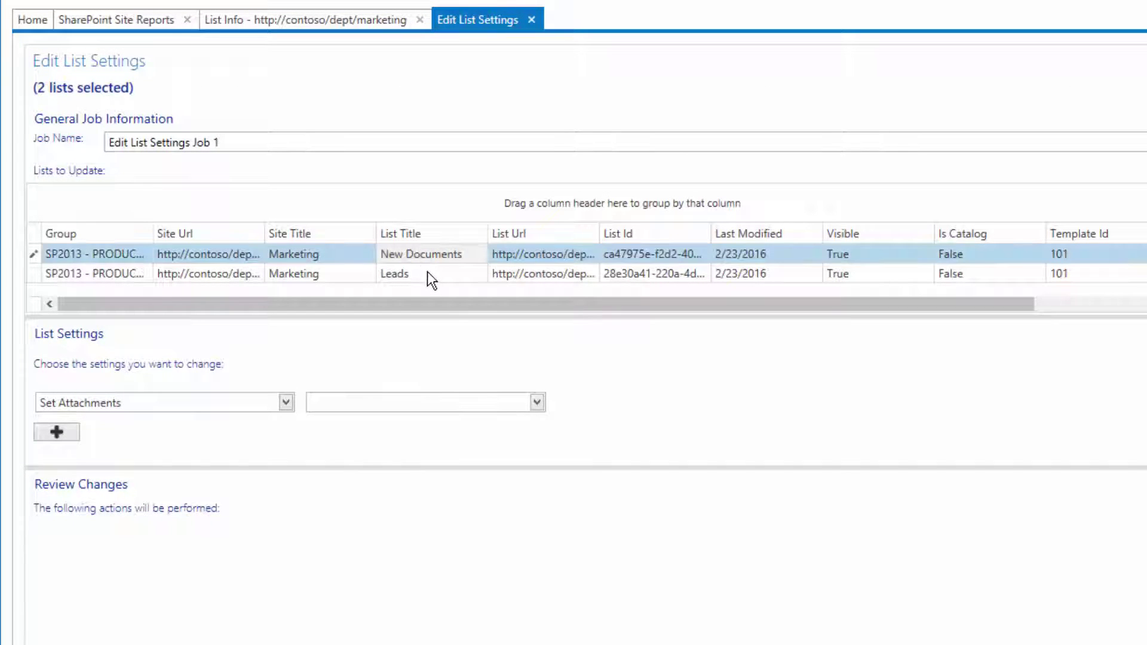
click(426, 274)
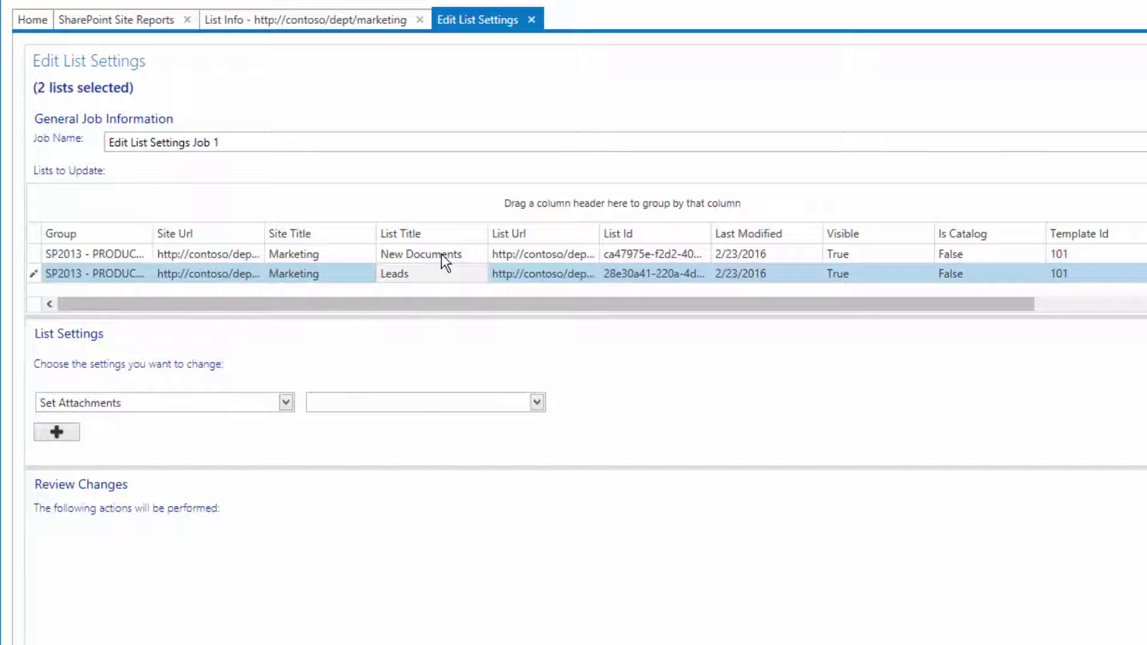
Step: Open the New Documents list settings in SharePoint and check the major version limit in its versioning settings
right_click(442, 254)
click(470, 267)
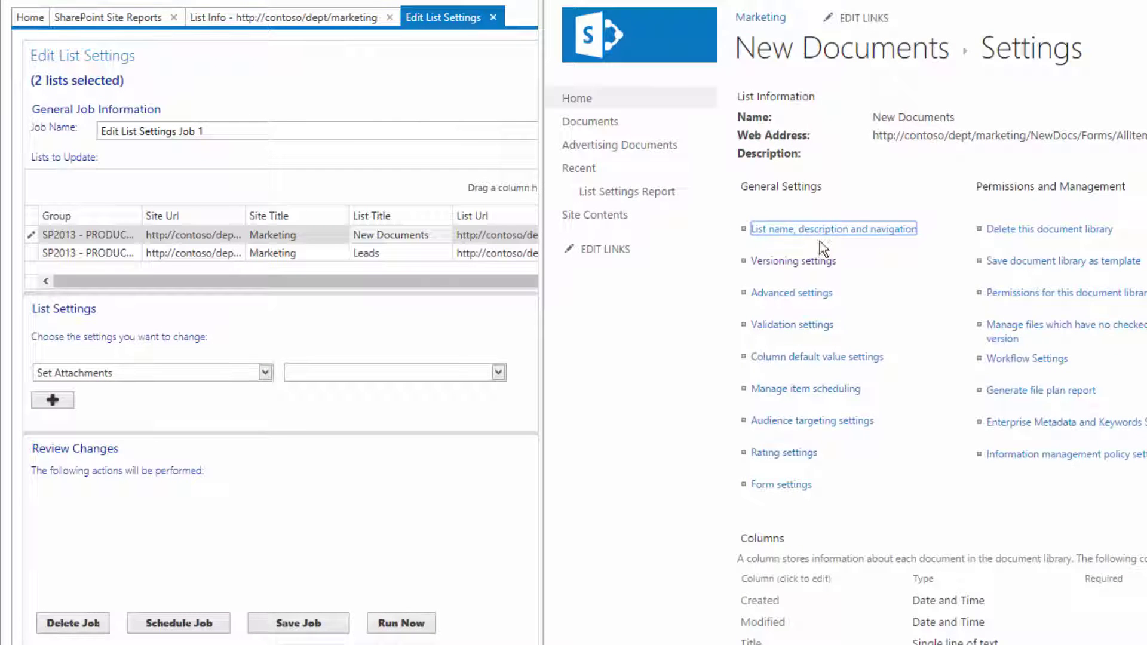
click(815, 262)
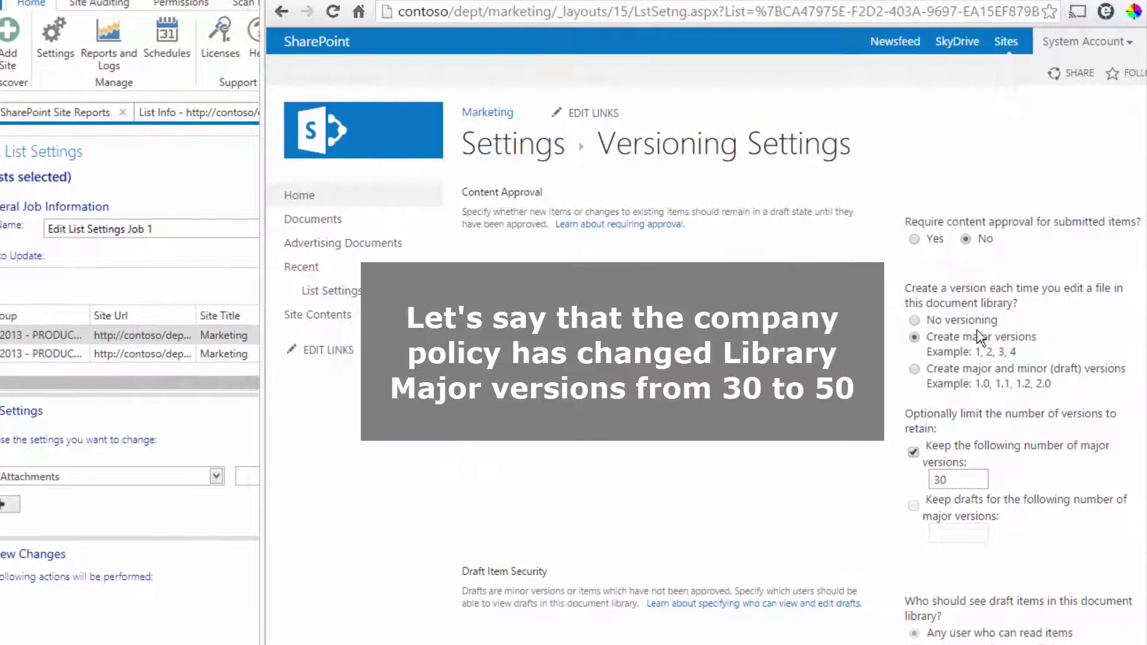
double_click(940, 480)
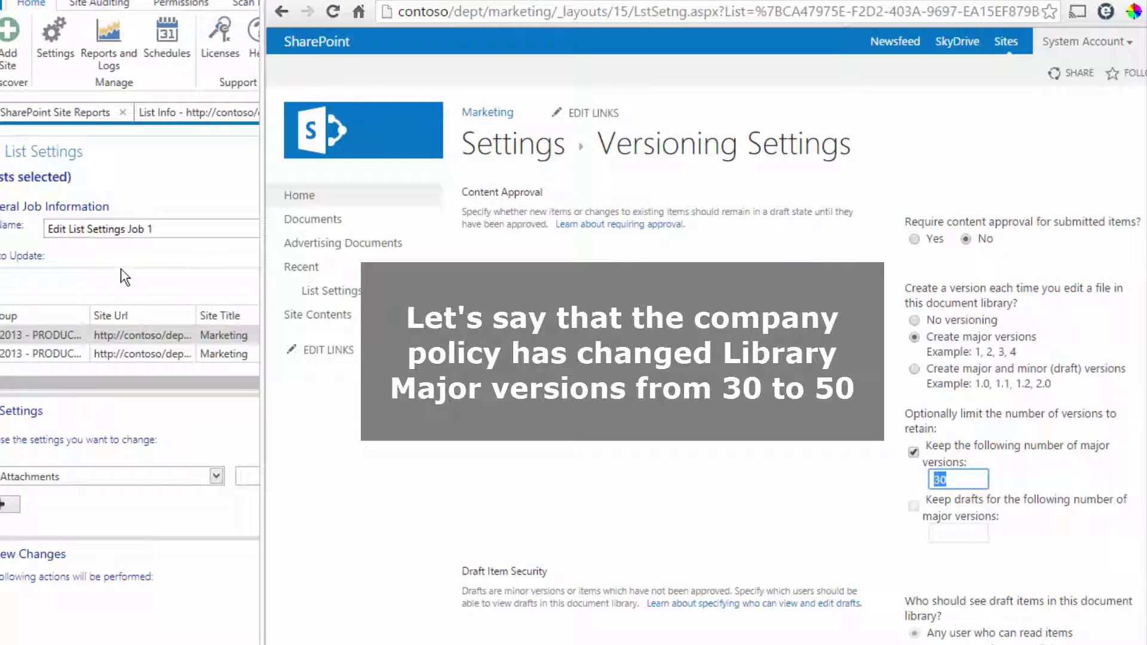
Step: Return to the toolkit and open the SharePoint versioning settings of the Leads list
click(127, 289)
click(218, 354)
right_click(220, 355)
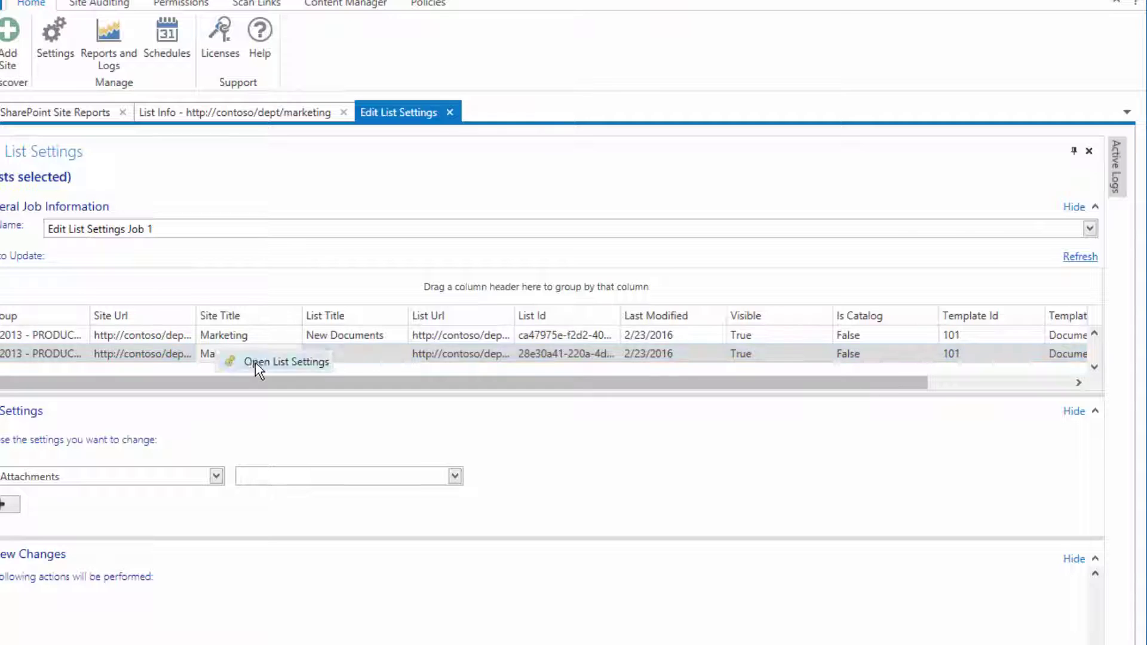
click(257, 363)
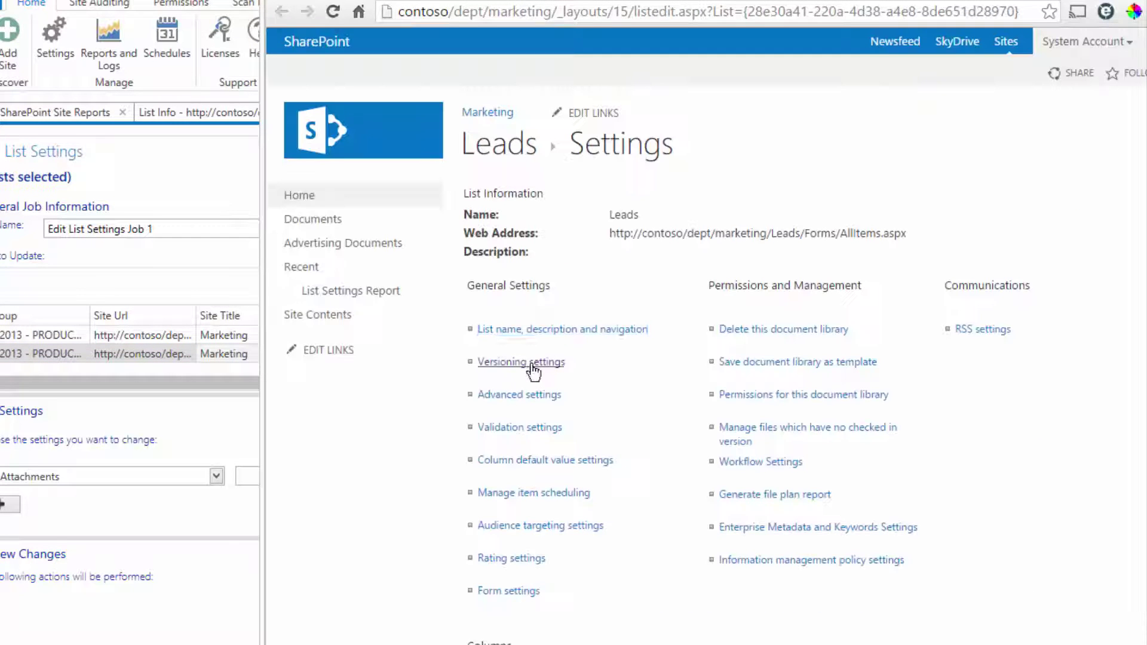
click(531, 366)
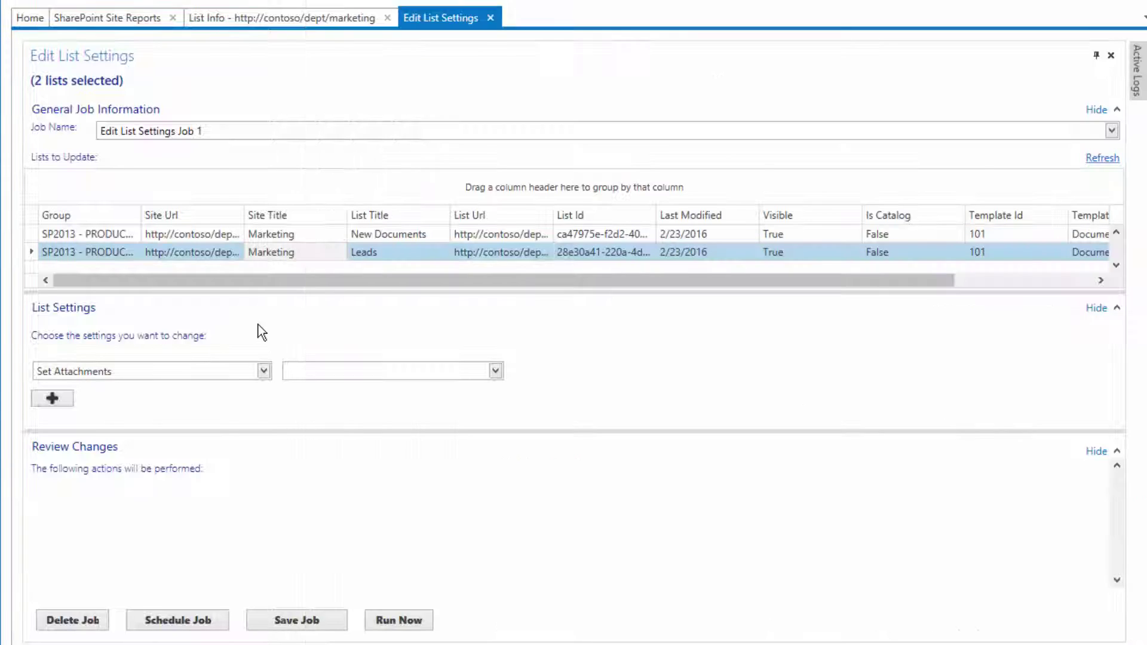
Step: Back in the toolkit job, choose the Set Major Version Limit change and set it to 50
click(433, 195)
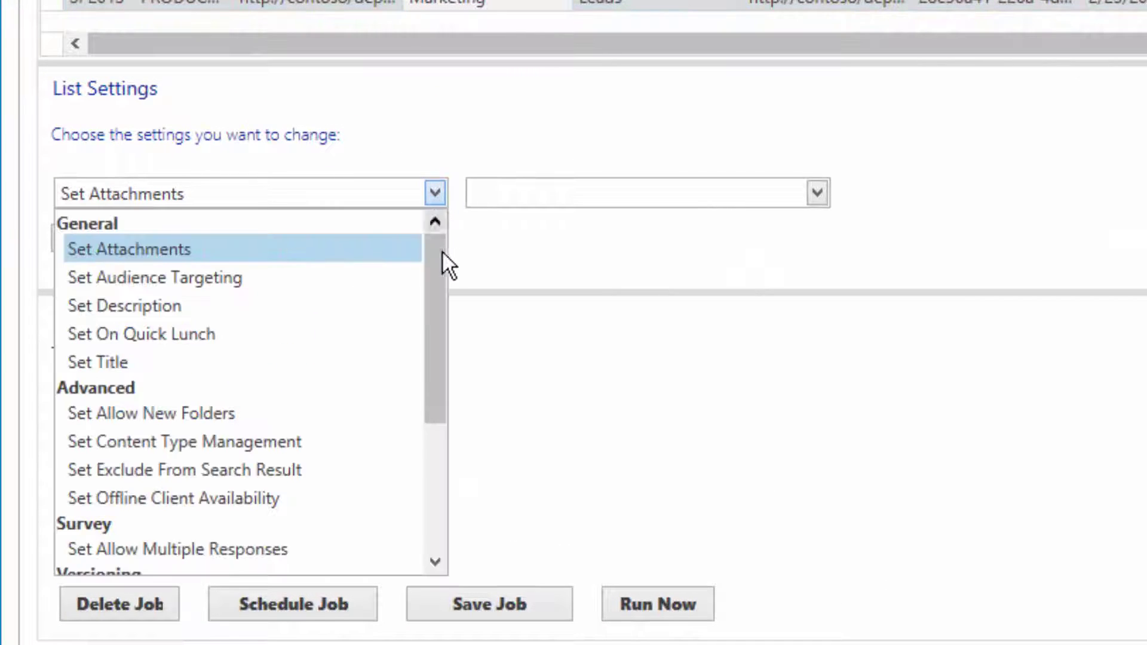
drag(445, 254, 451, 464)
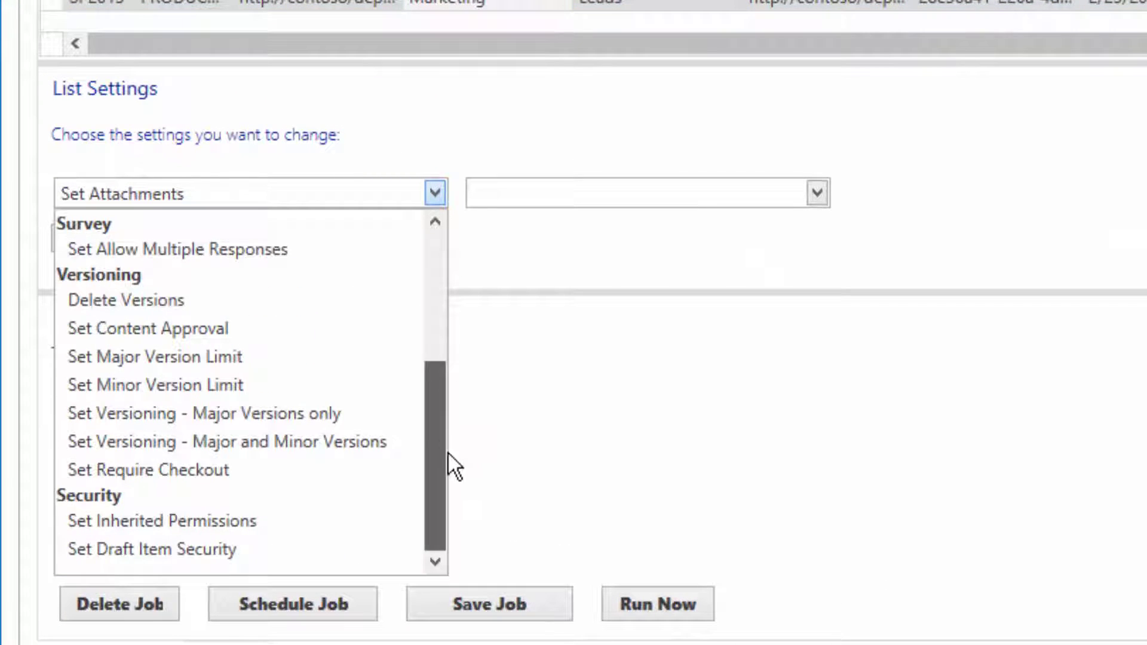
click(224, 357)
click(540, 192)
text(50)
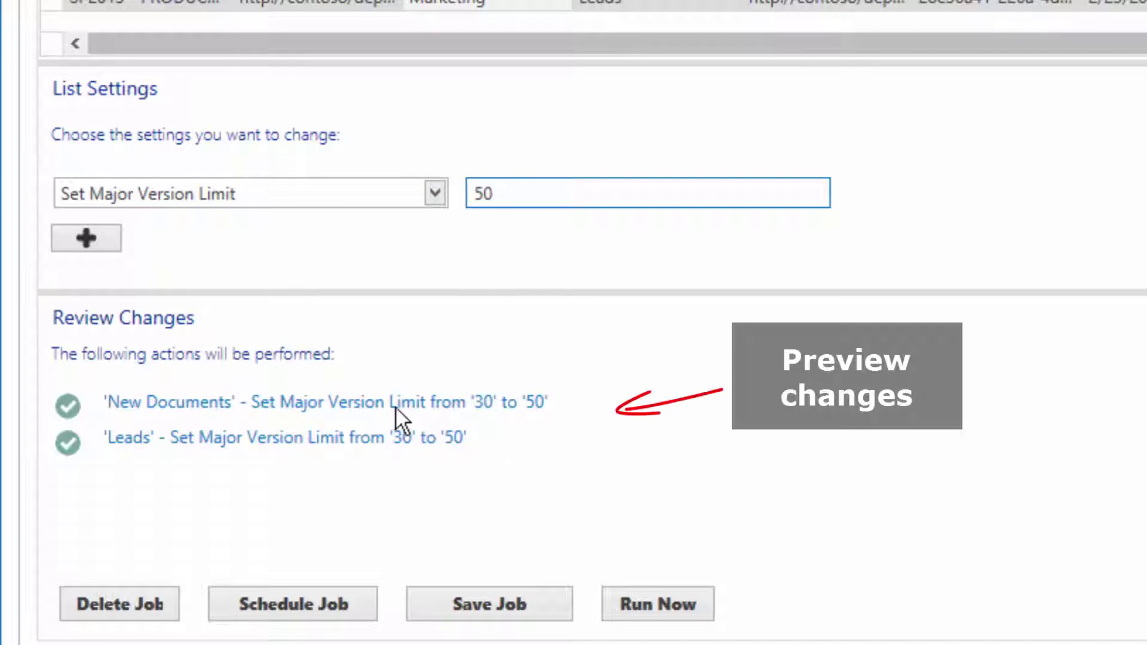
Step: Add a second change to the job, Set Minor Version Limit, with the value 30
click(105, 248)
click(153, 229)
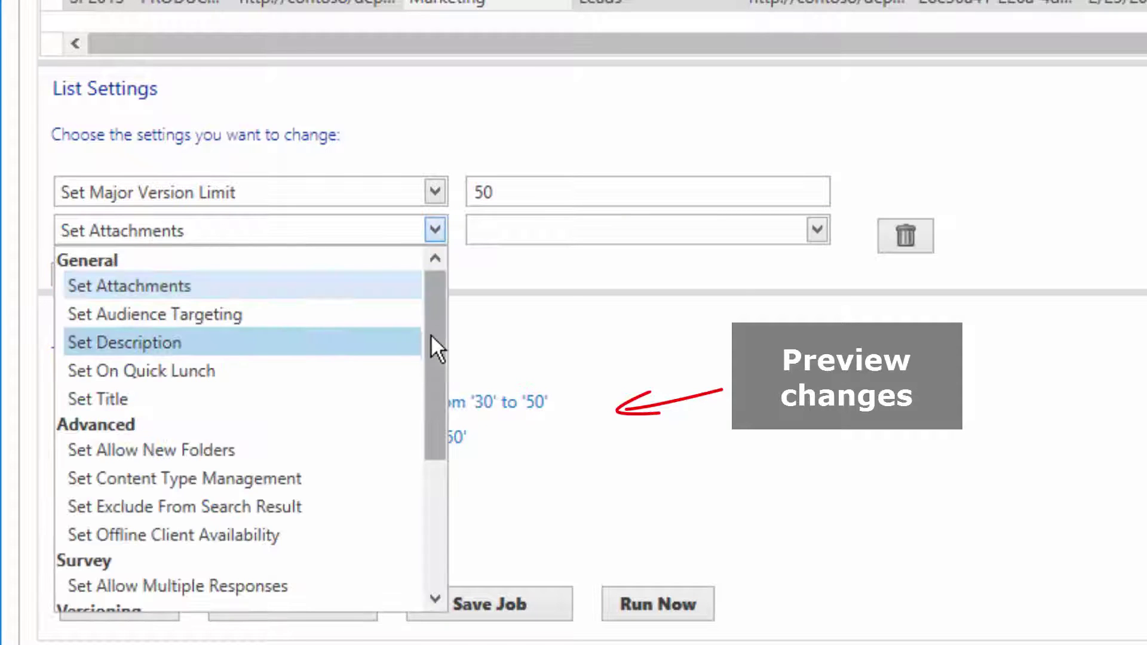
drag(431, 335, 418, 492)
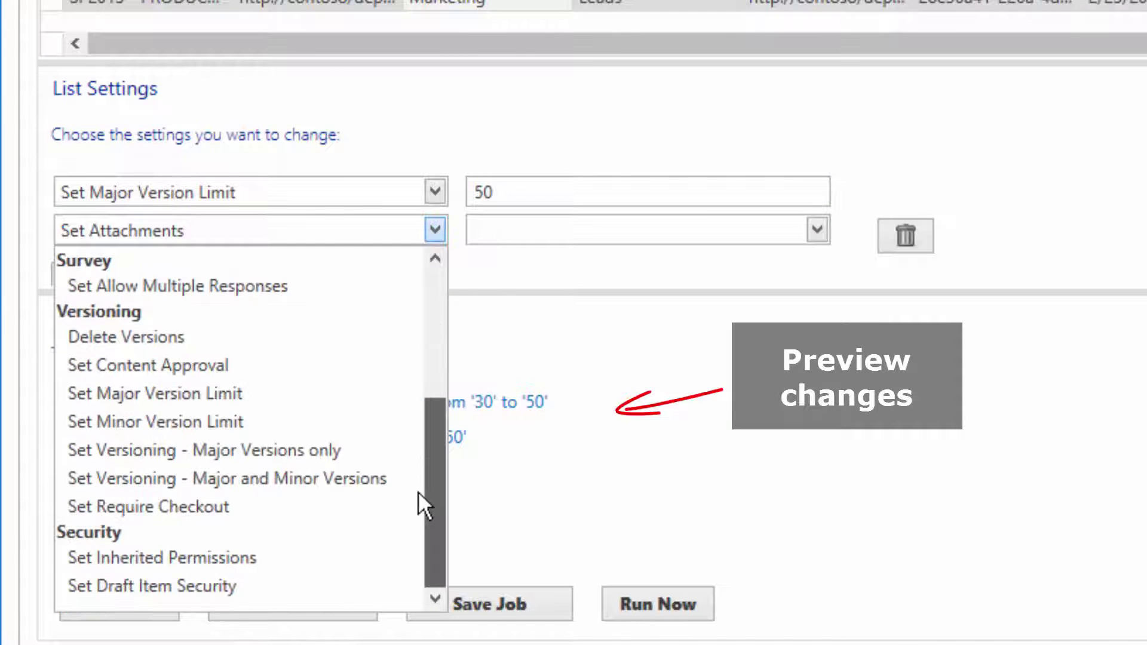
click(161, 428)
click(541, 222)
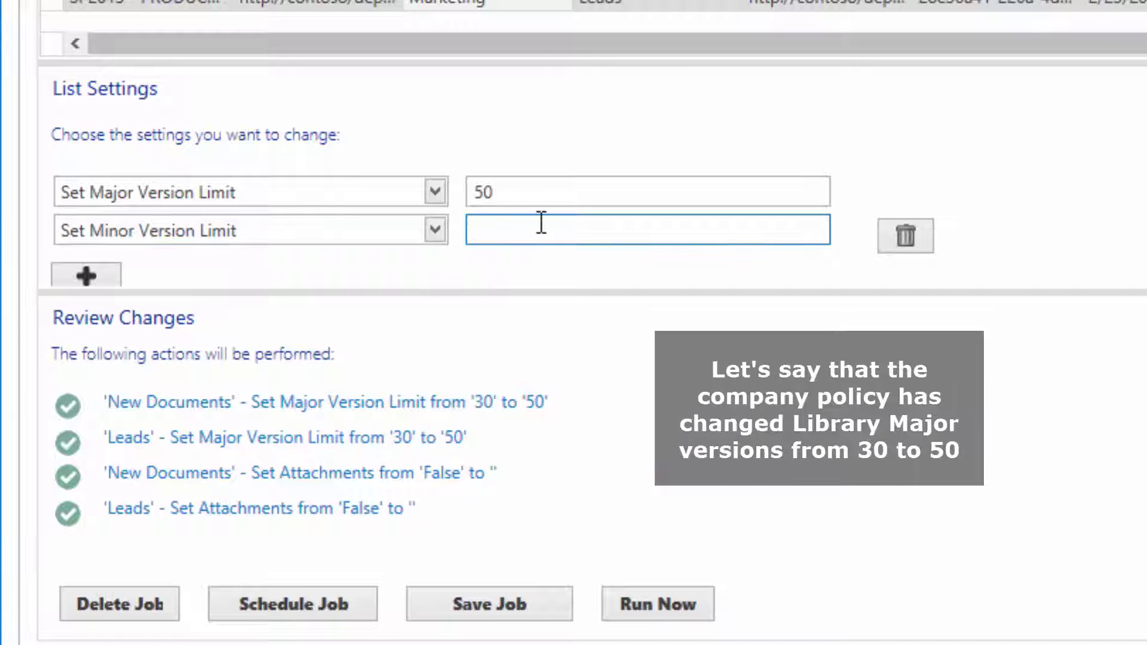
text(30)
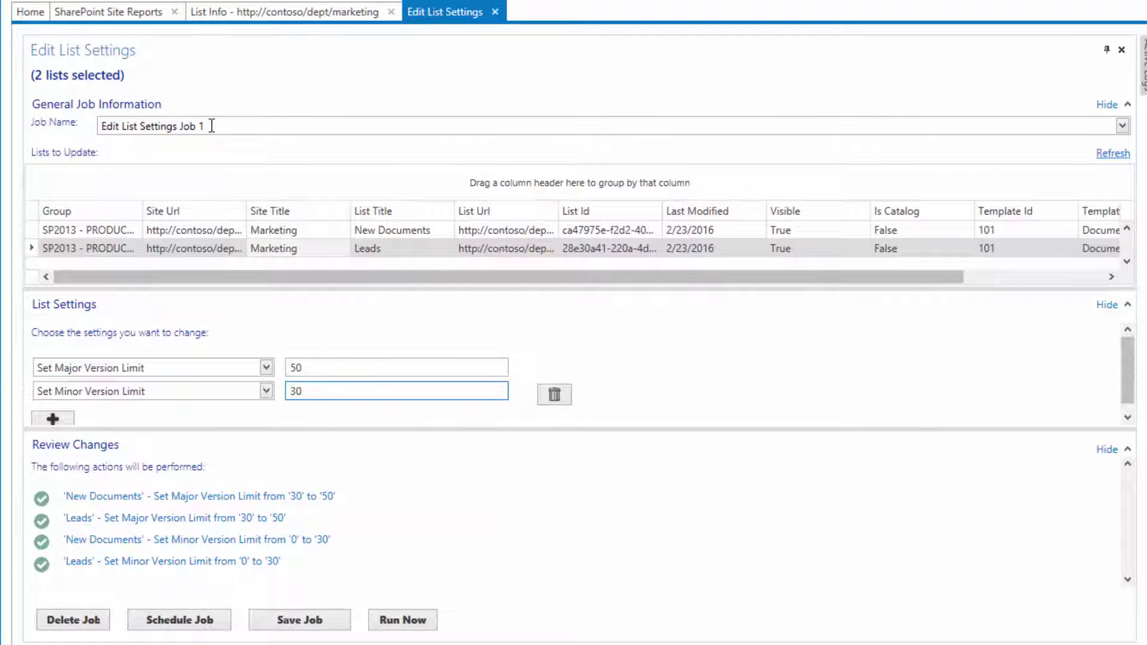
Step: Name the job "Document Library Versioning Policy 2016" and save it
drag(212, 125, 36, 130)
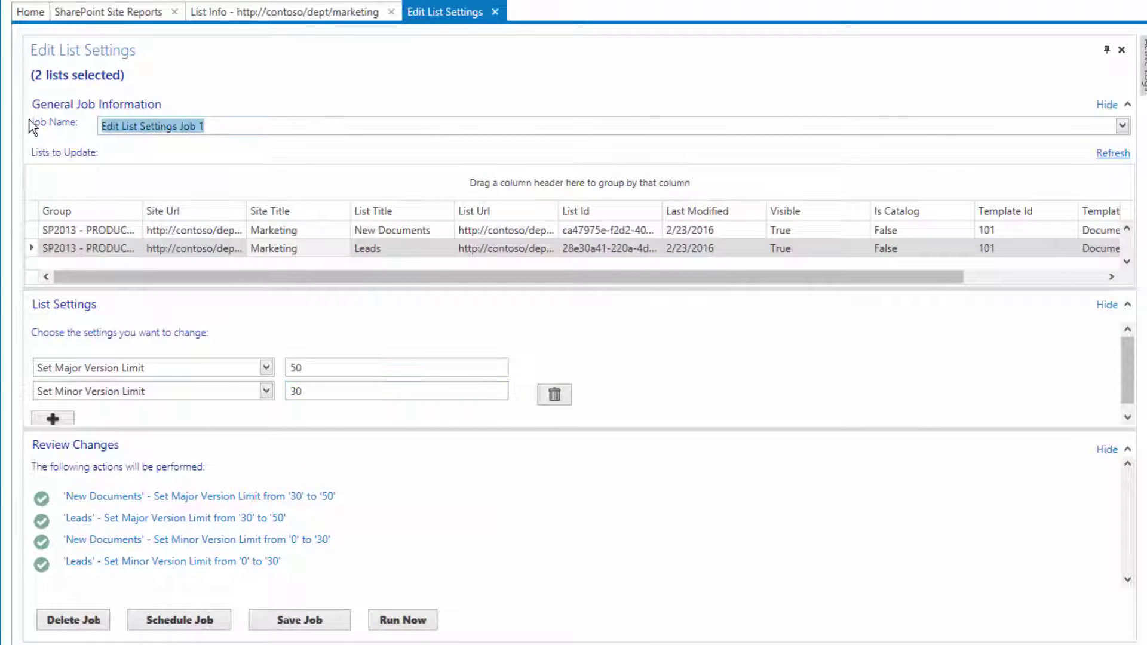
text(Document Library Versioning Policy)
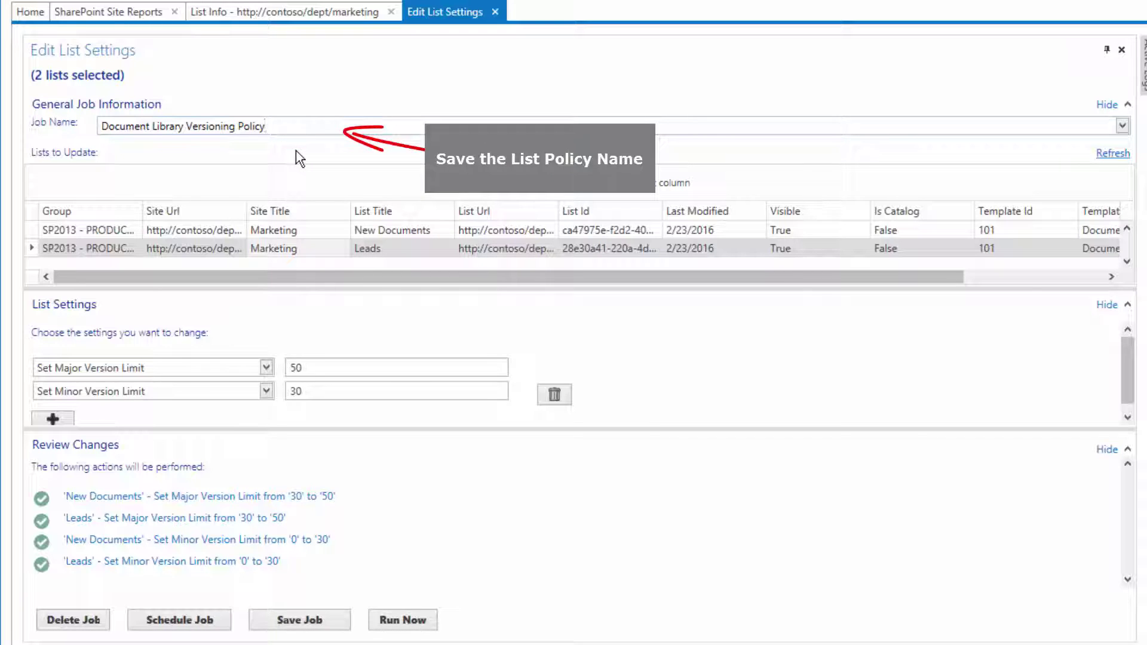
text(16)
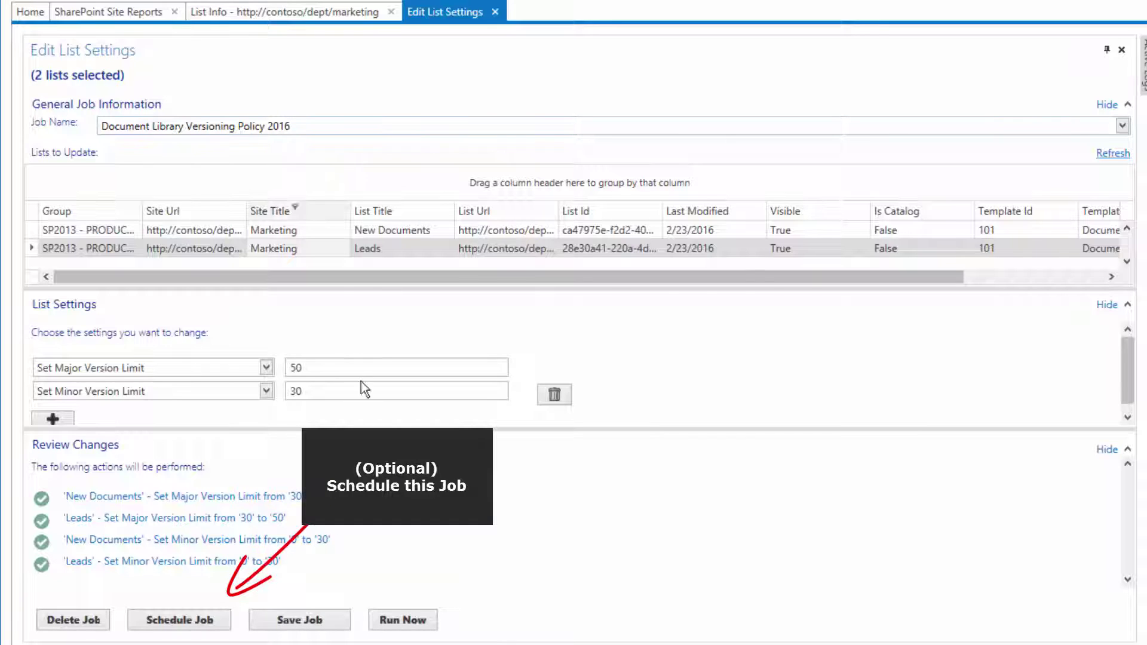
click(324, 624)
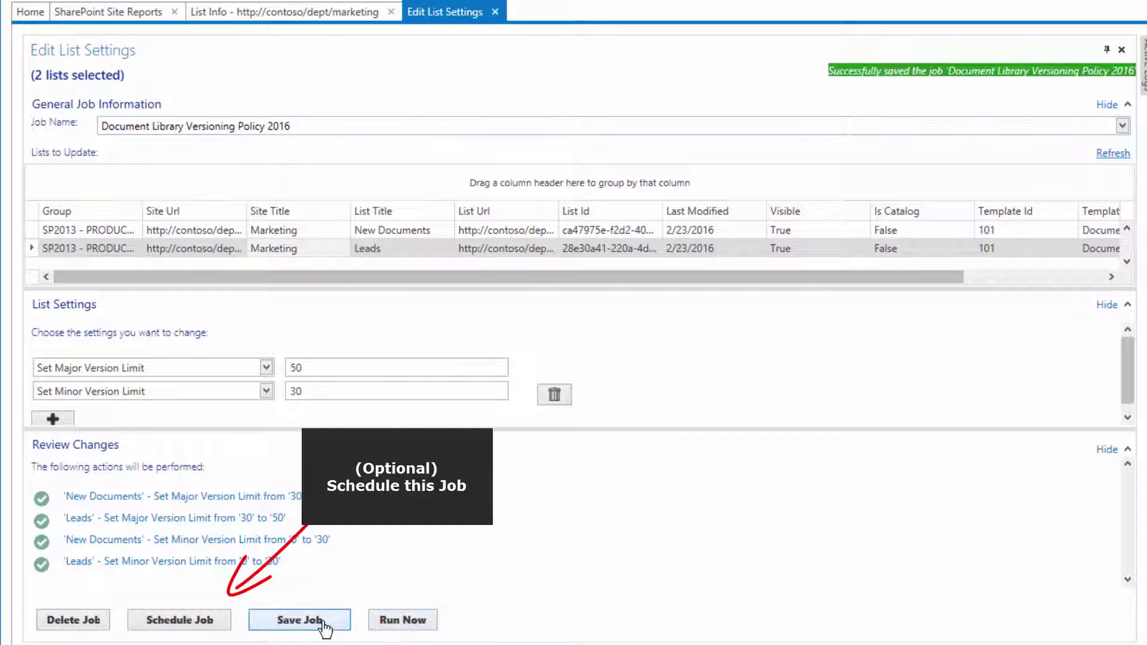
Step: Run the versioning policy job immediately and agree to update the two selected lists
click(410, 622)
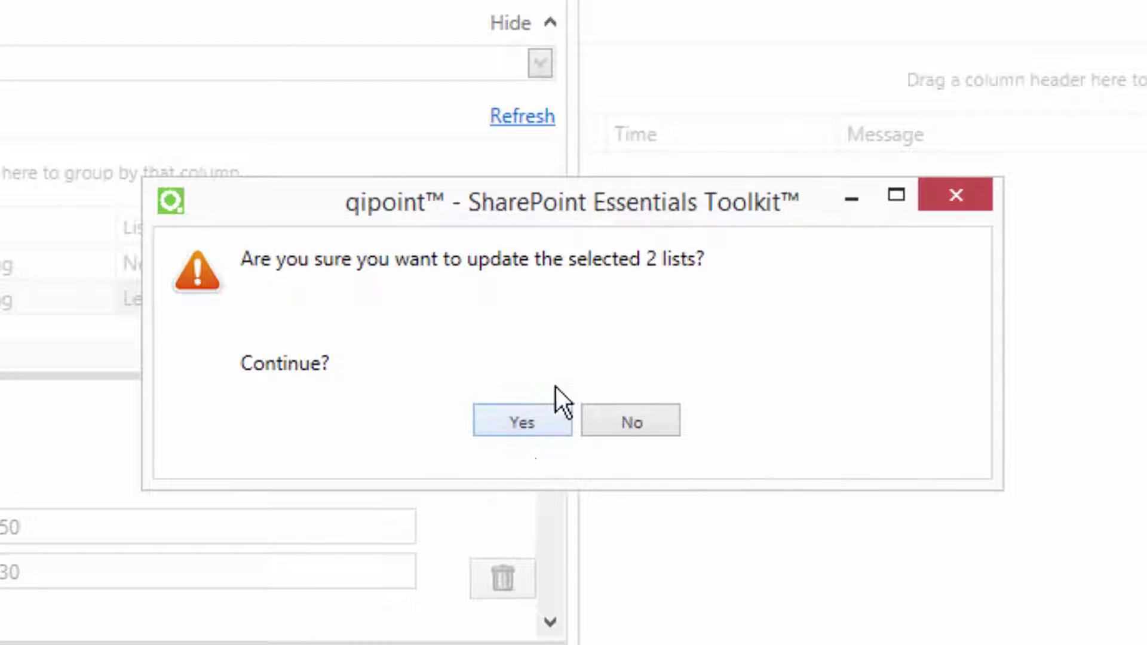
click(547, 423)
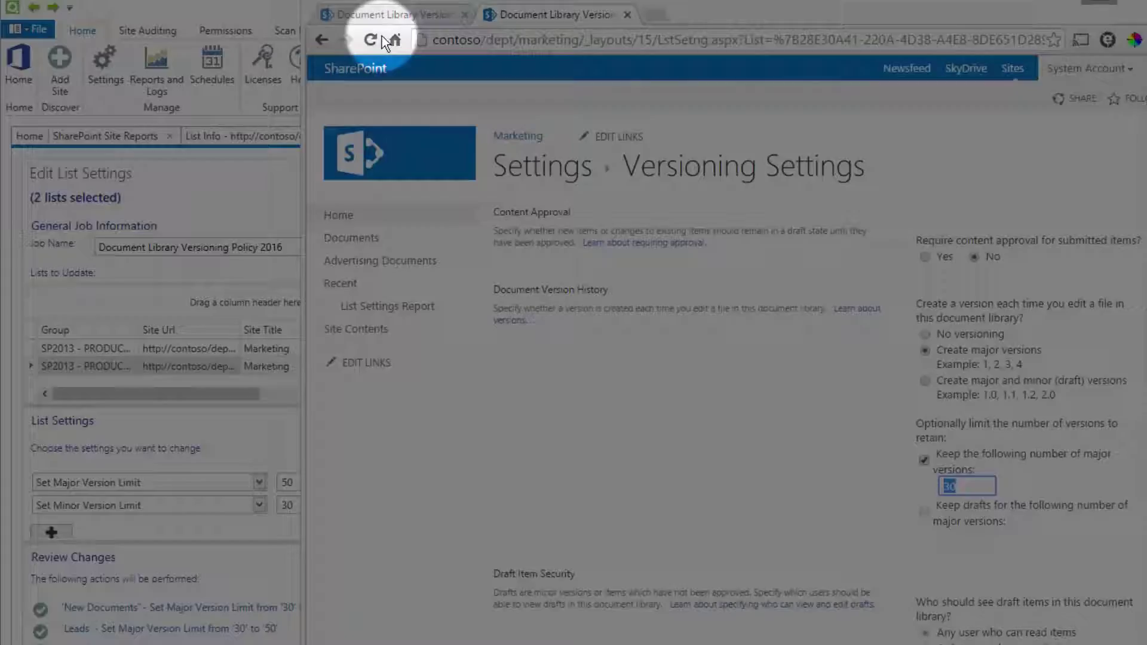
Step: Reload the SharePoint versioning settings pages of Leads and New Documents to check the applied version limits
click(371, 40)
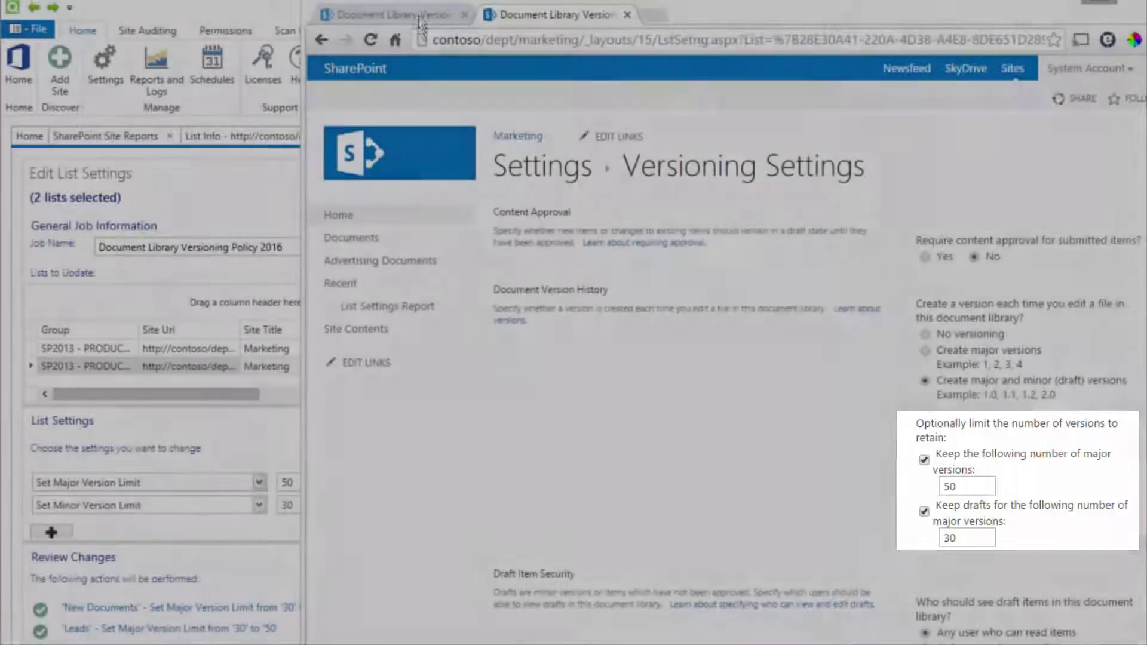
click(394, 15)
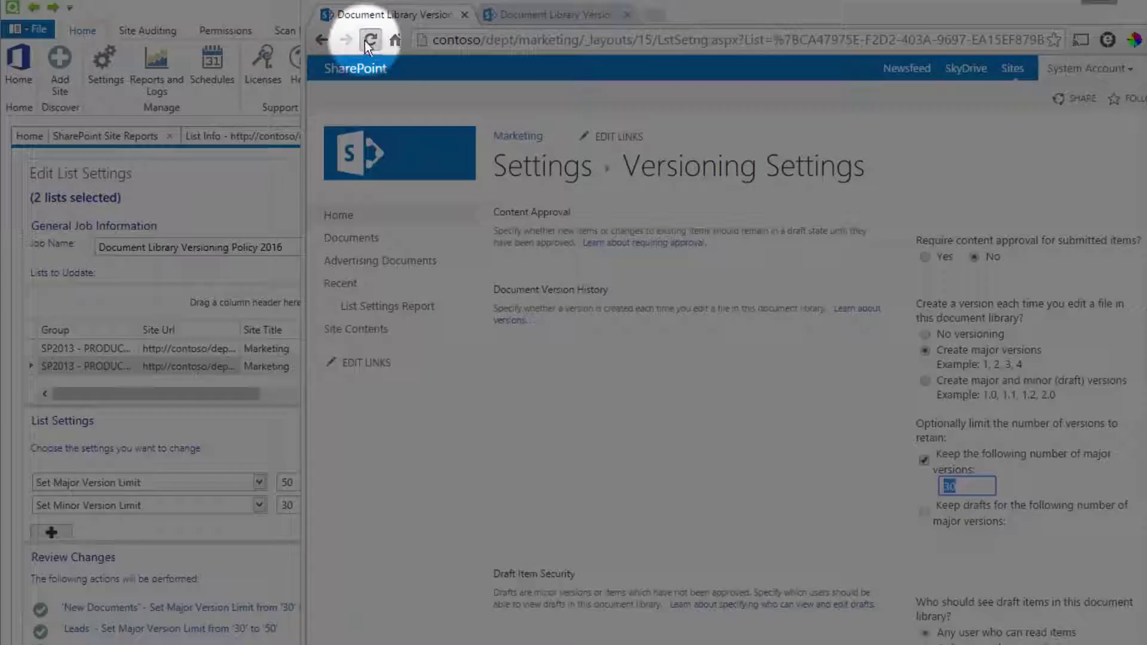
click(369, 40)
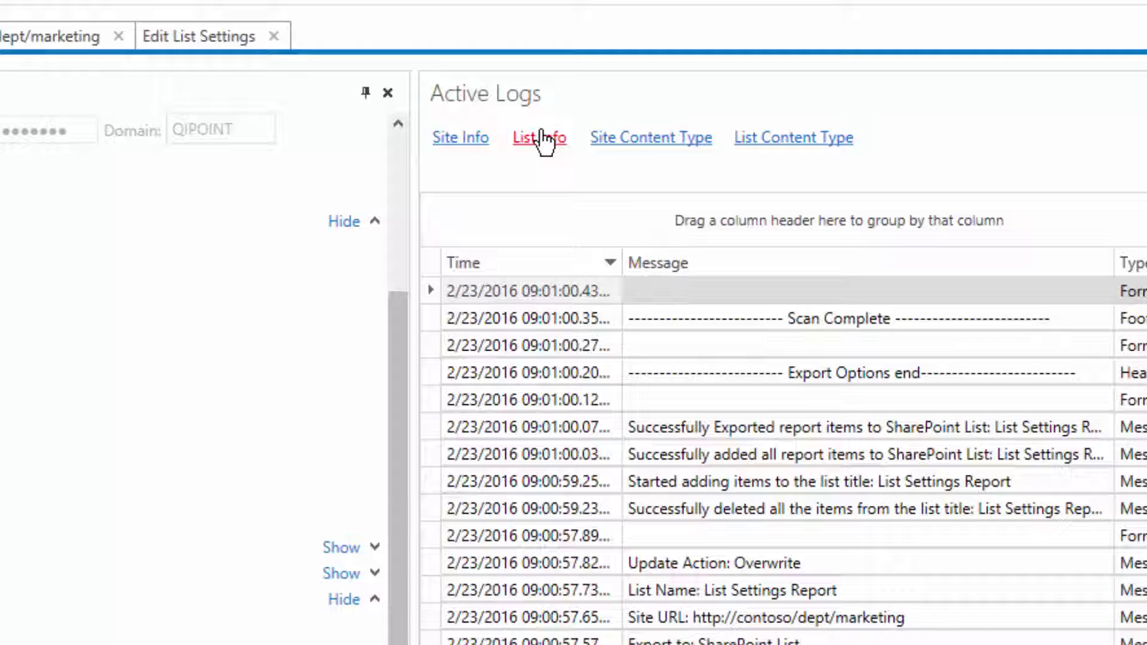
Step: Open the exported List Settings Report list in SharePoint from the scan logs and review its columns through the version limits
click(540, 141)
click(551, 178)
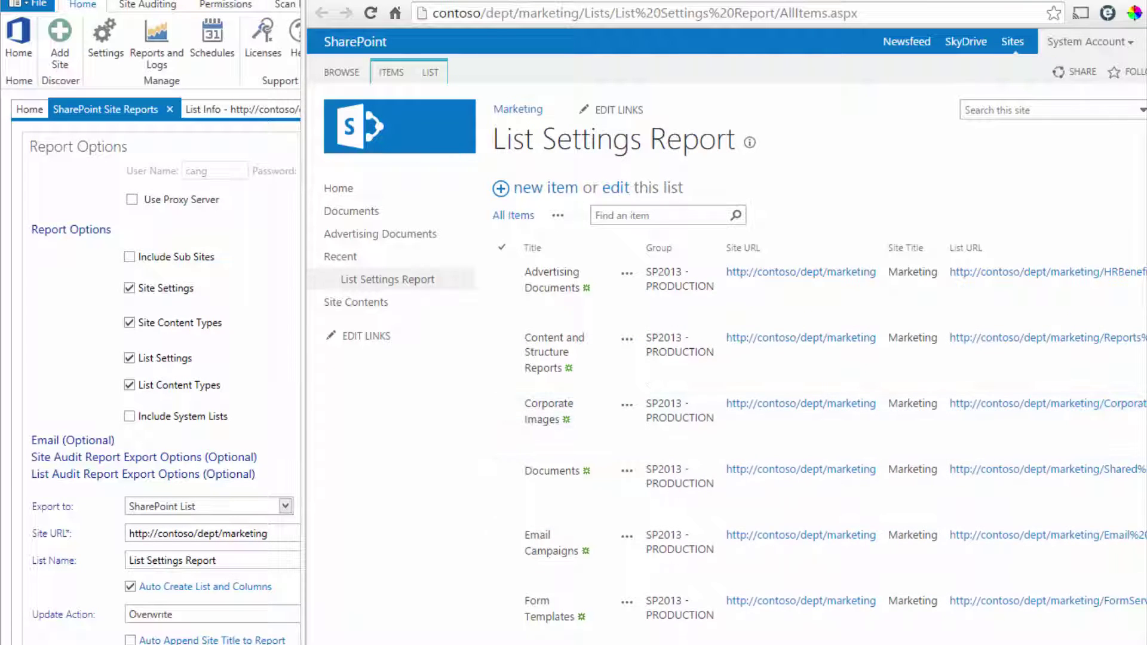
scroll(726, 436, right, 10)
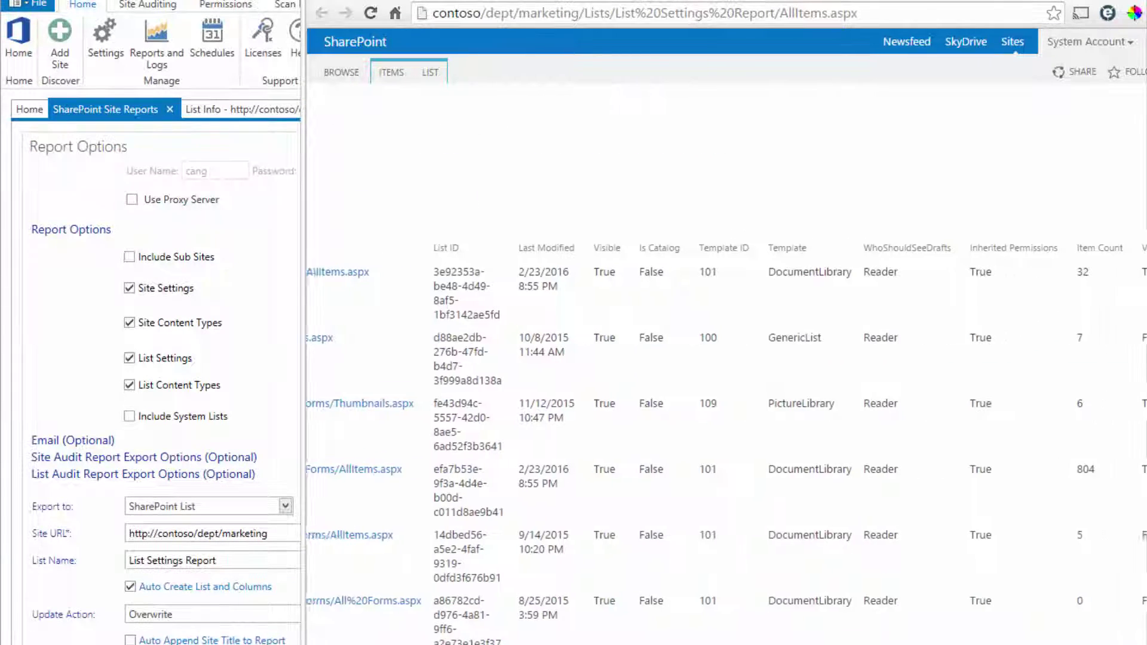
scroll(726, 436, right, 5)
scroll(726, 436, right, 6)
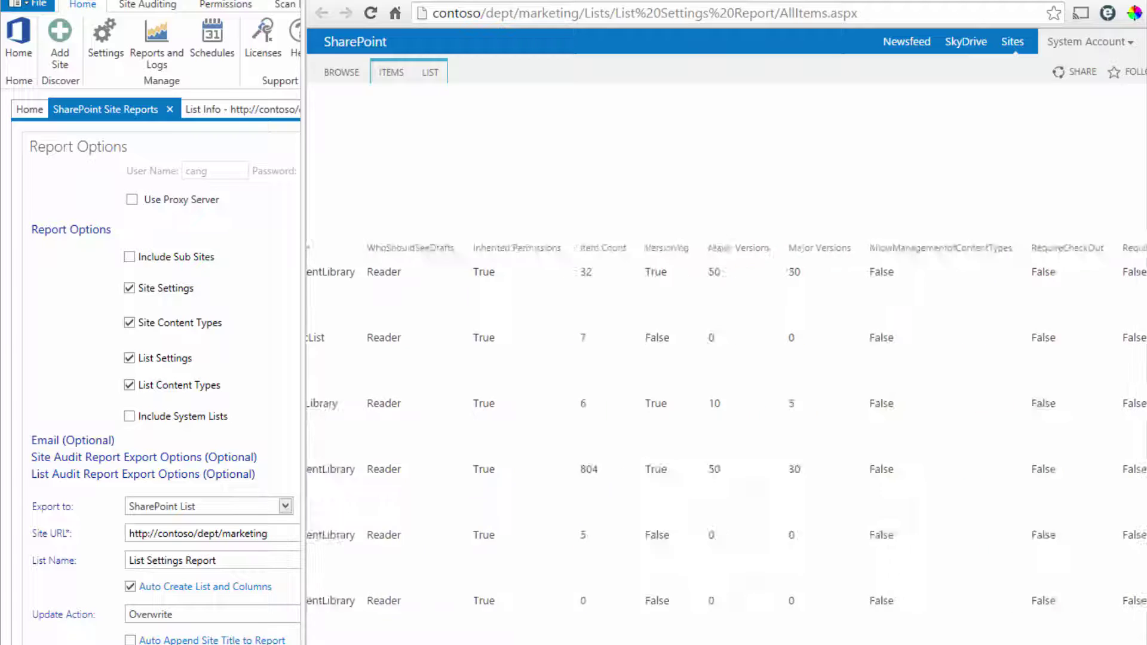
scroll(483, 281, left, 20)
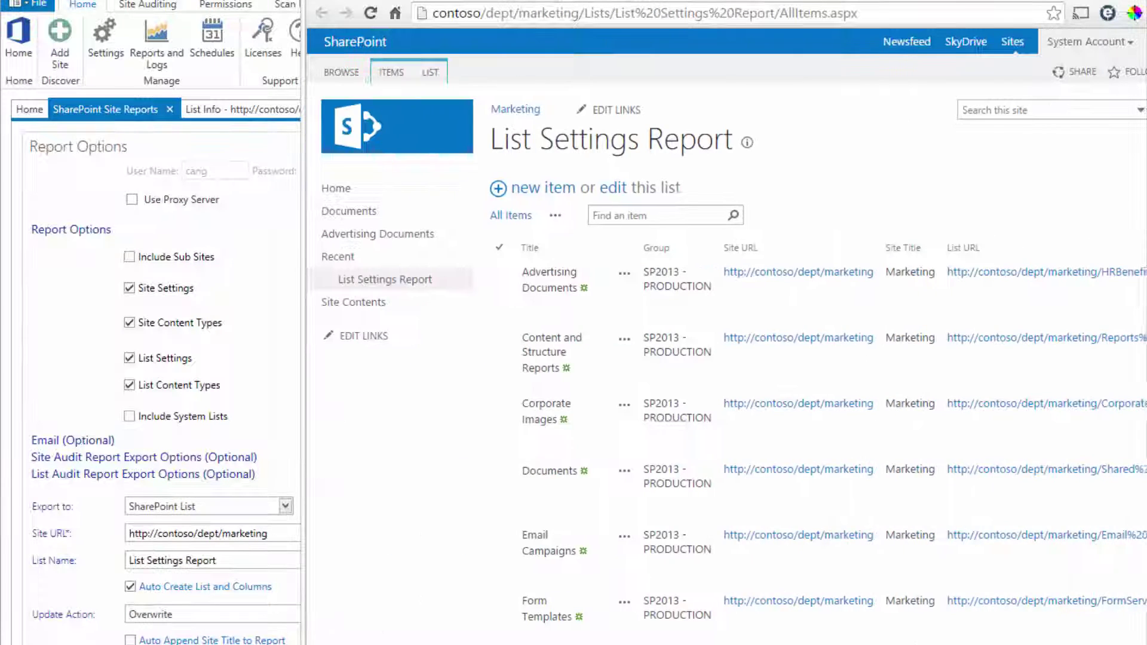
Step: Start creating a new view for the List Settings Report list
click(440, 71)
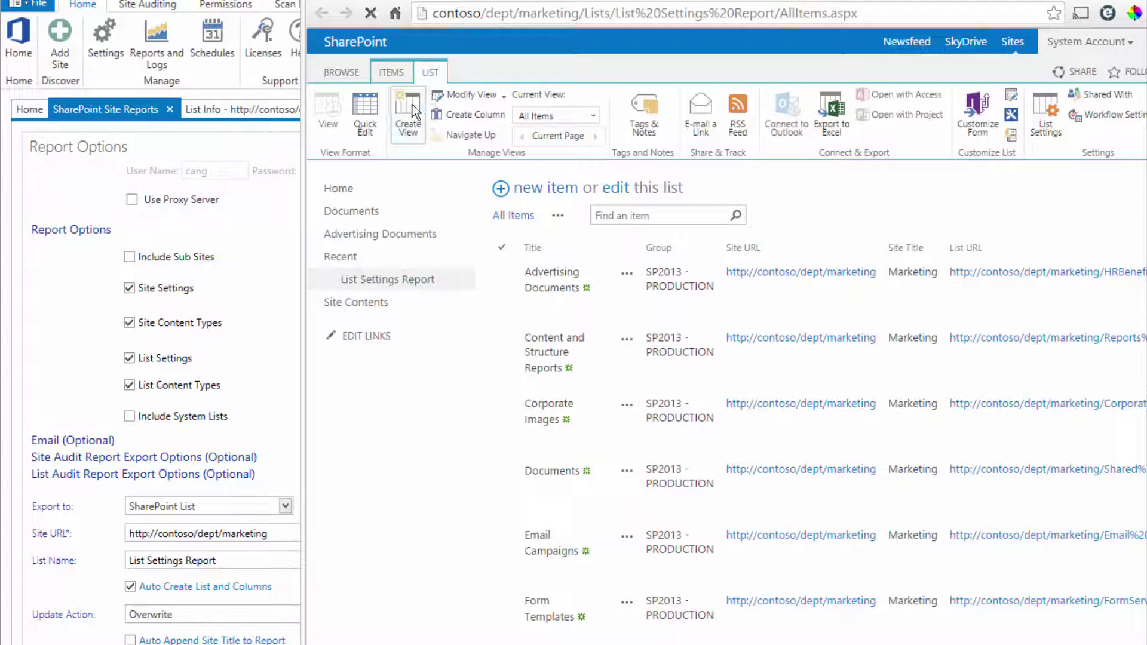